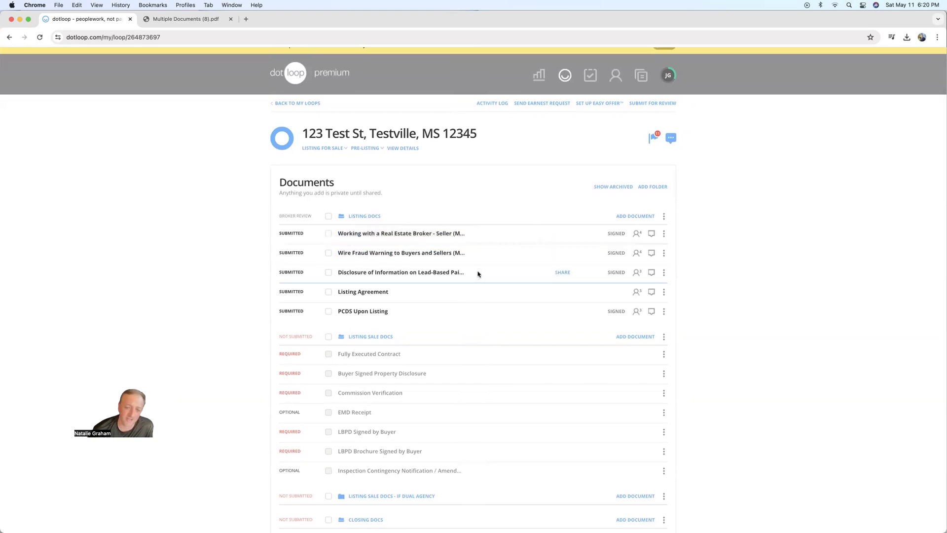
Step: Look over the required and submitted documents in the loop's Listing Docs, Listing Sale Docs and Closing Docs folders
scroll(477, 271, down, 2)
scroll(478, 271, up, 2)
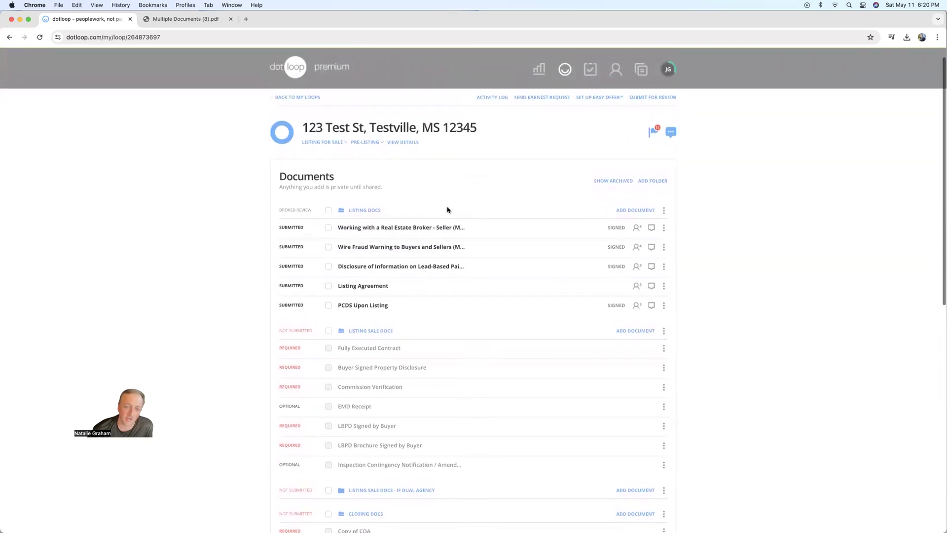
scroll(457, 277, down, 1)
scroll(527, 227, down, 1)
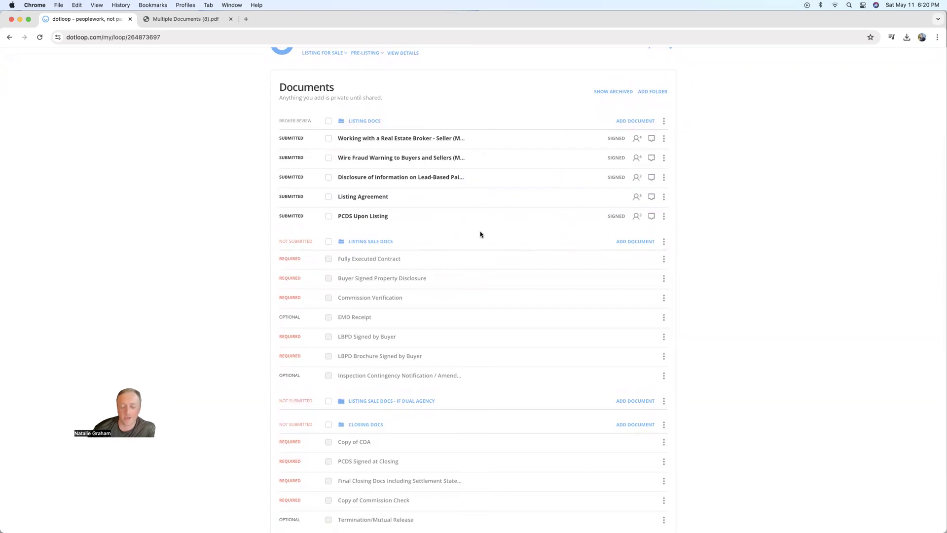
scroll(485, 229, down, 1)
scroll(484, 228, up, 5)
scroll(484, 229, up, 1)
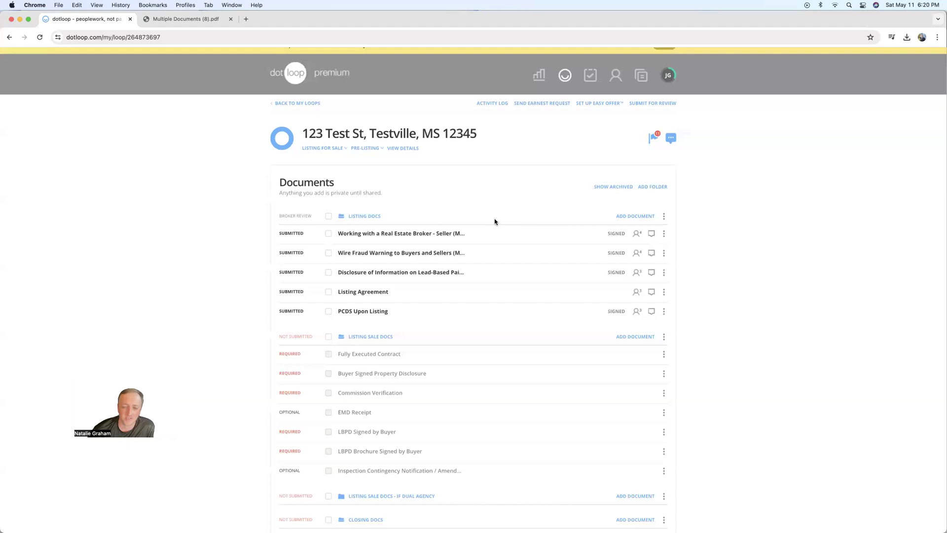
scroll(498, 225, down, 1)
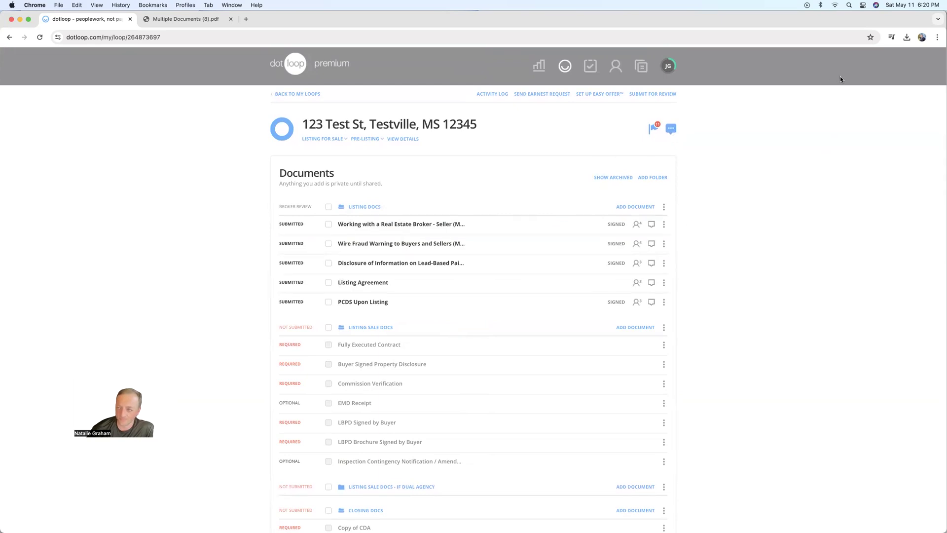
Step: Add Multiple Documents (8).pdf from the computer's Downloads folder to the Listing Sale Docs folder
click(907, 38)
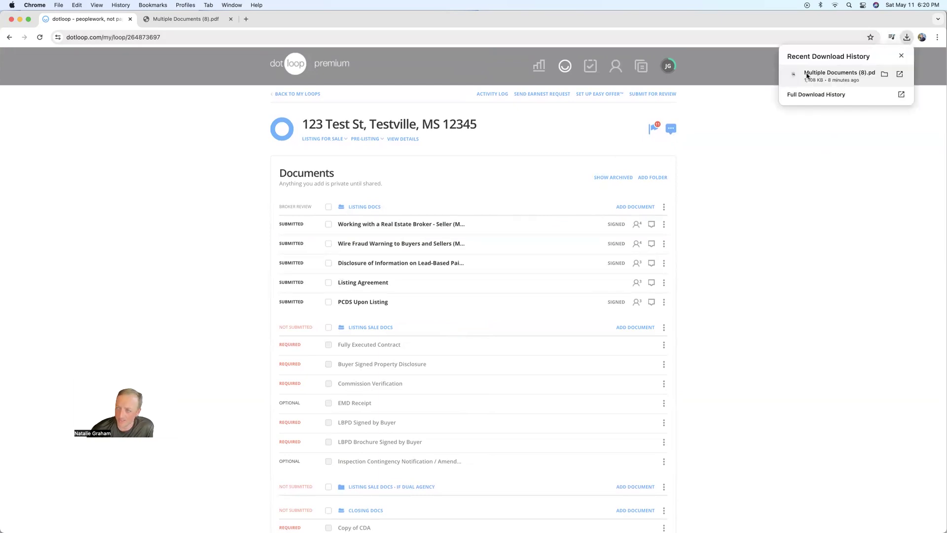
drag(807, 76, 853, 97)
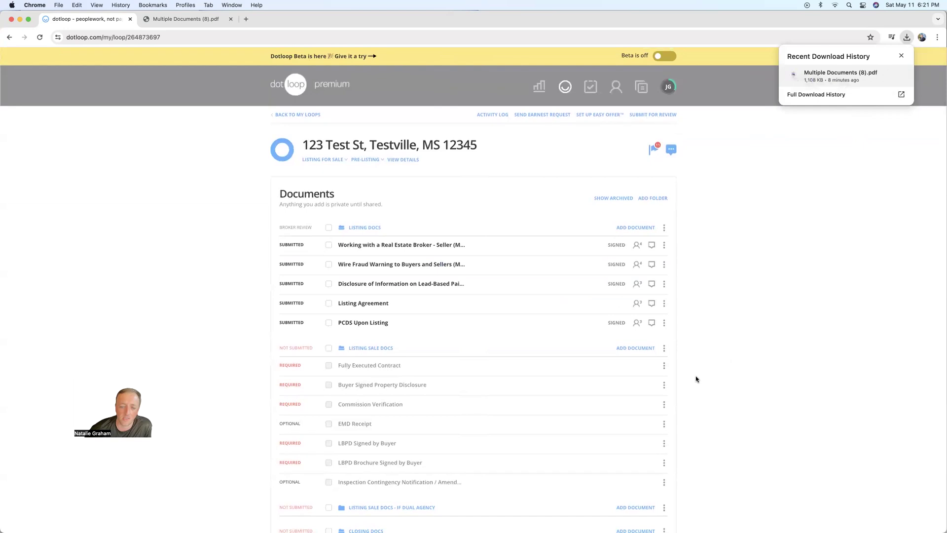
scroll(658, 328, down, 1)
click(631, 322)
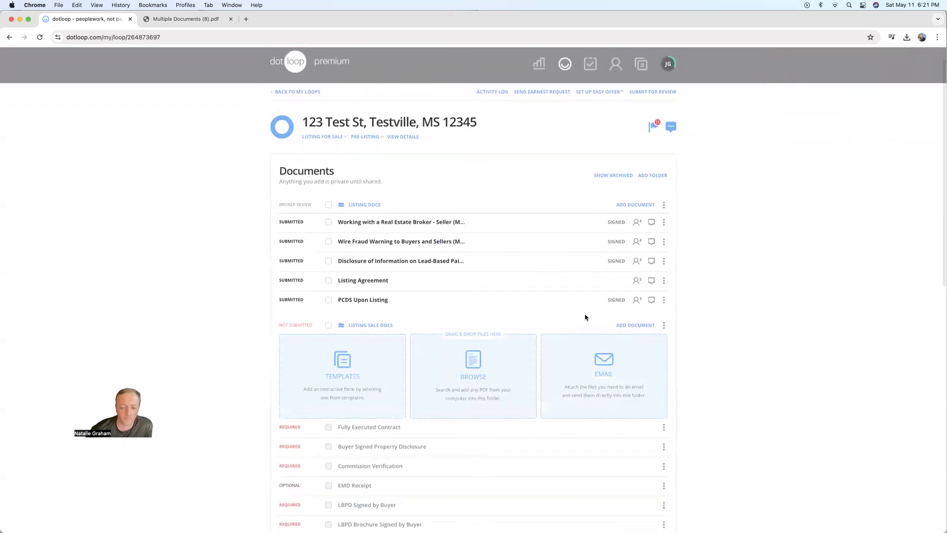
click(473, 360)
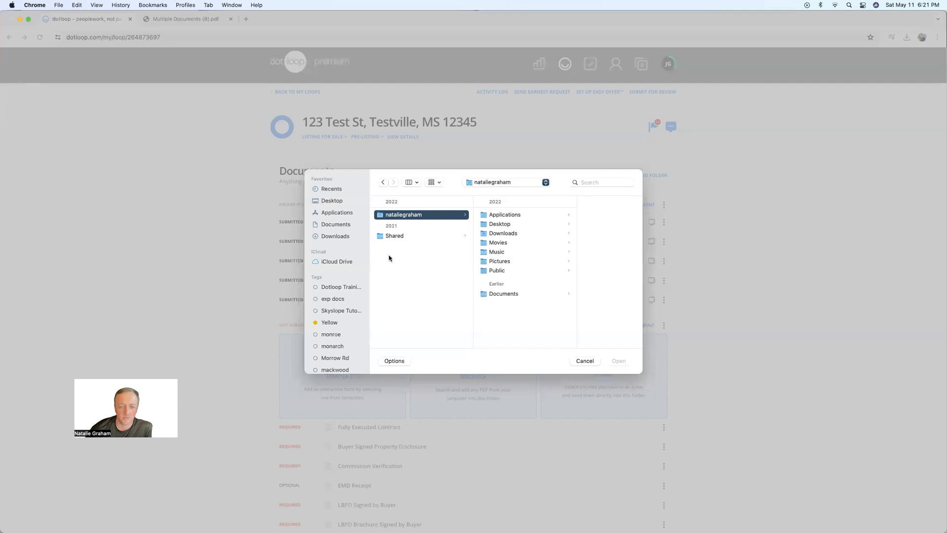
click(334, 237)
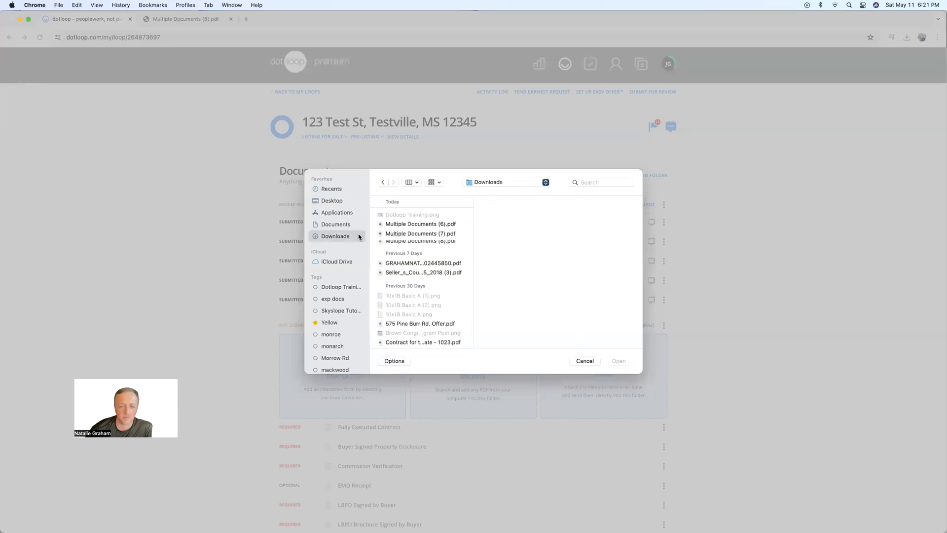
double_click(424, 244)
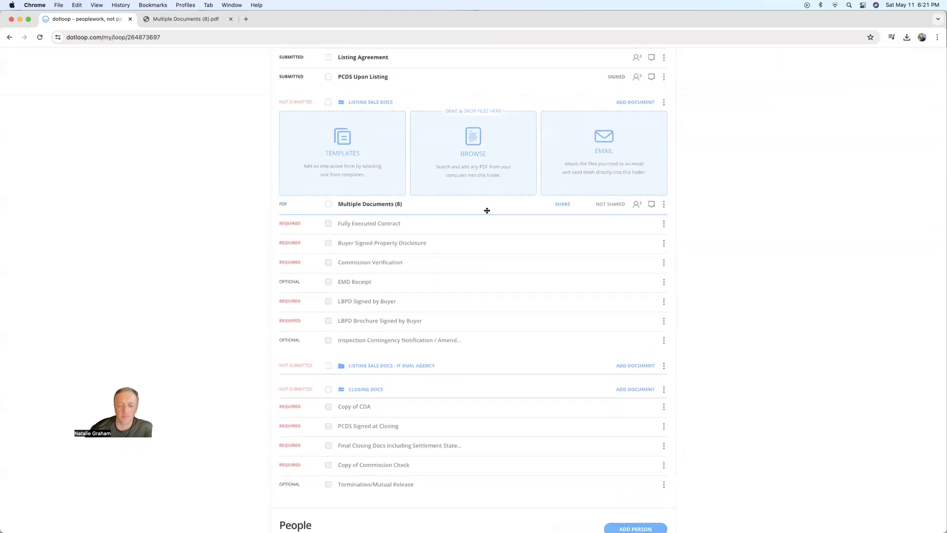
Step: Open the uploaded Multiple Documents (8) file and display its available file actions
click(360, 205)
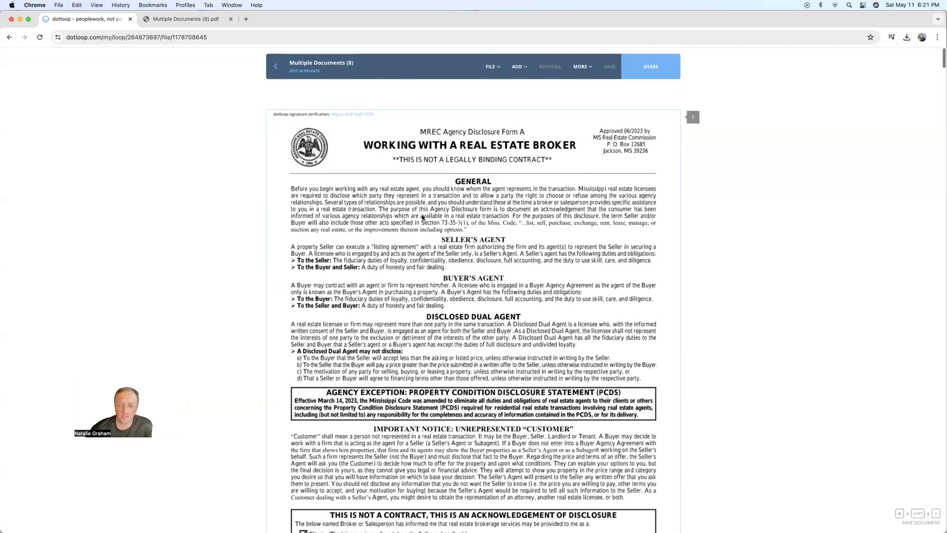
scroll(443, 140, down, 1)
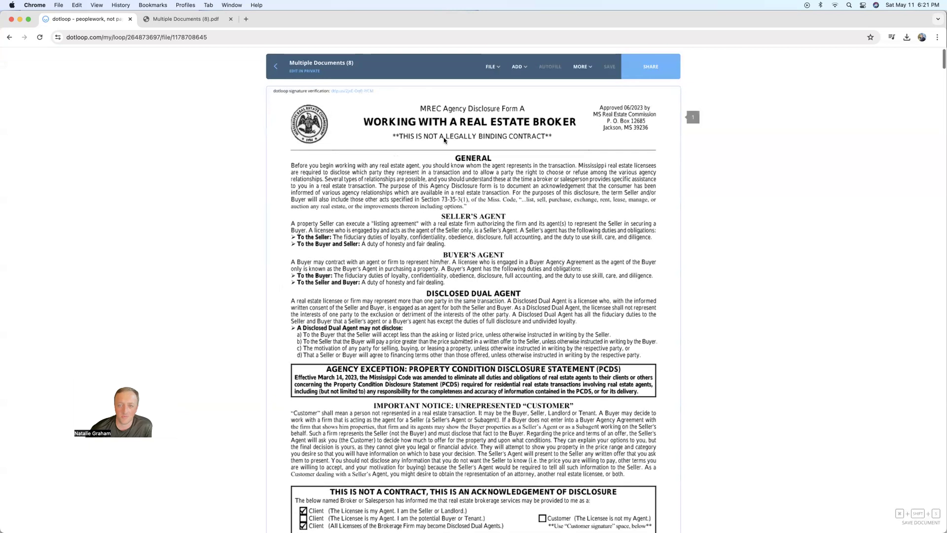
click(492, 68)
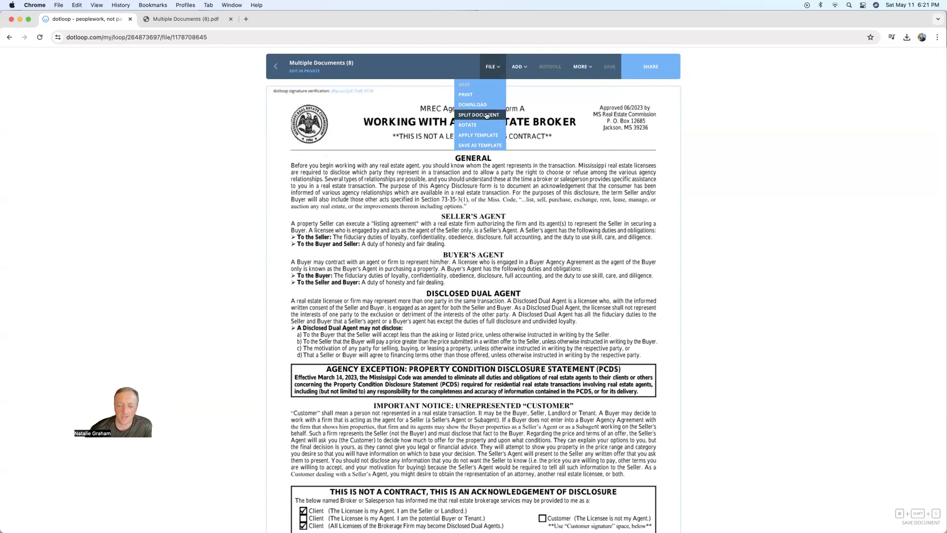
Step: Page through the entire combined document to check which forms it contains and where each one starts and ends, returning to page 1
scroll(565, 183, down, 1)
scroll(565, 182, down, 2)
scroll(564, 183, up, 3)
scroll(562, 182, down, 2)
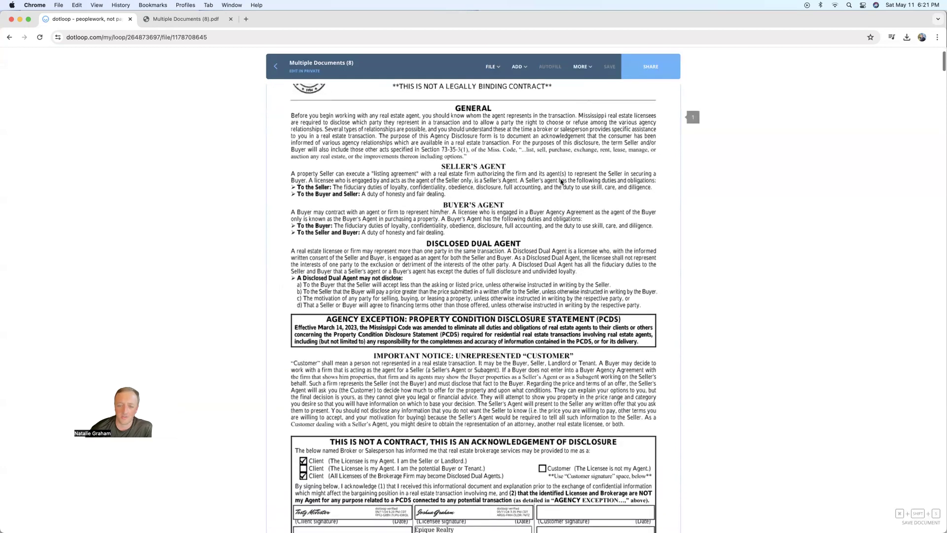
scroll(561, 182, down, 2)
scroll(561, 182, up, 3)
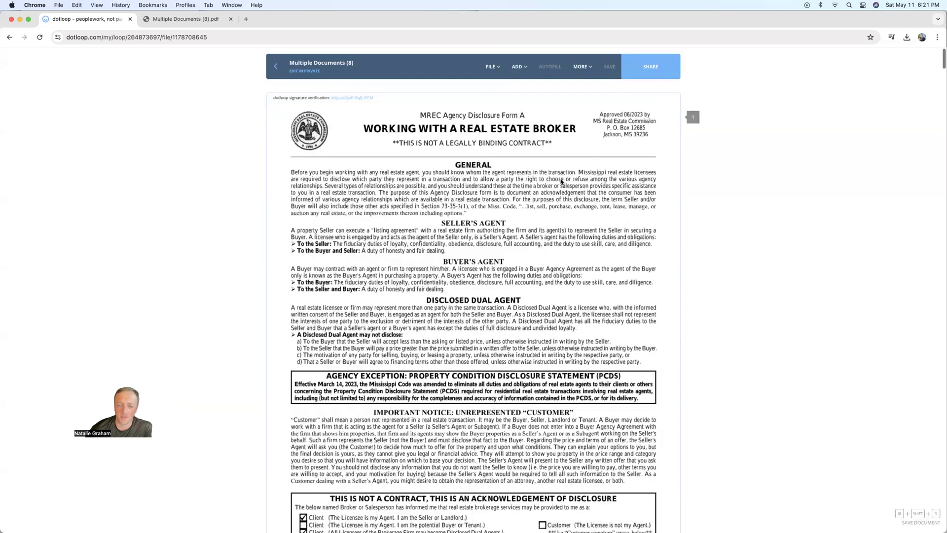
scroll(561, 182, down, 1)
scroll(560, 182, down, 7)
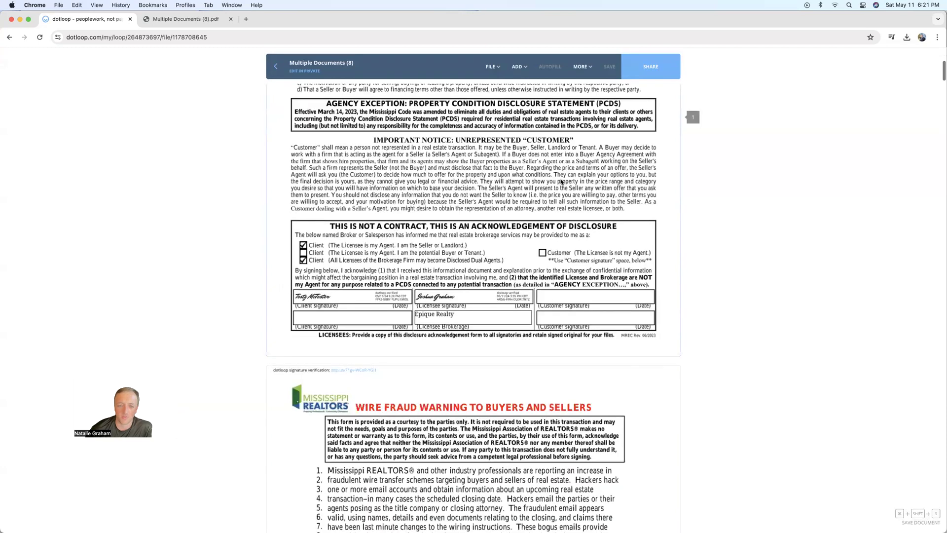
scroll(561, 182, down, 15)
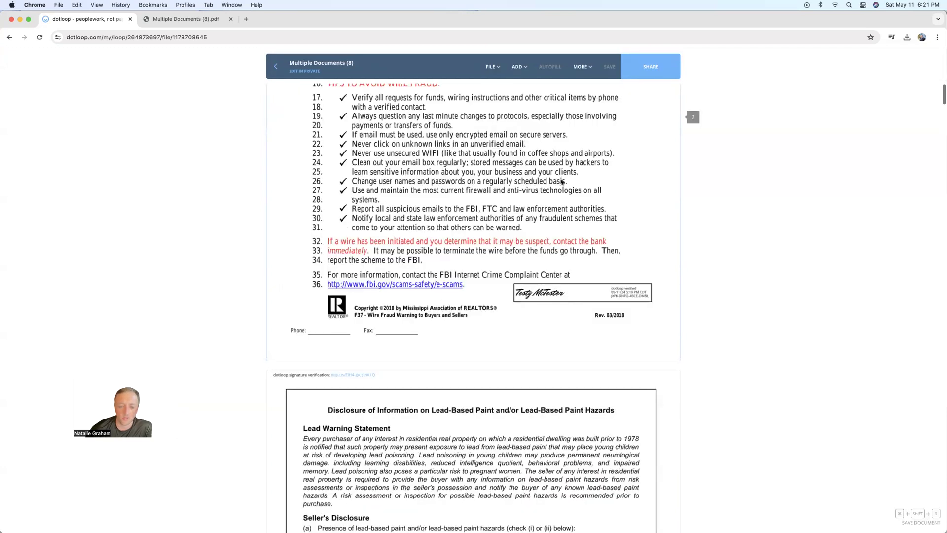
scroll(561, 182, down, 20)
scroll(561, 181, down, 20)
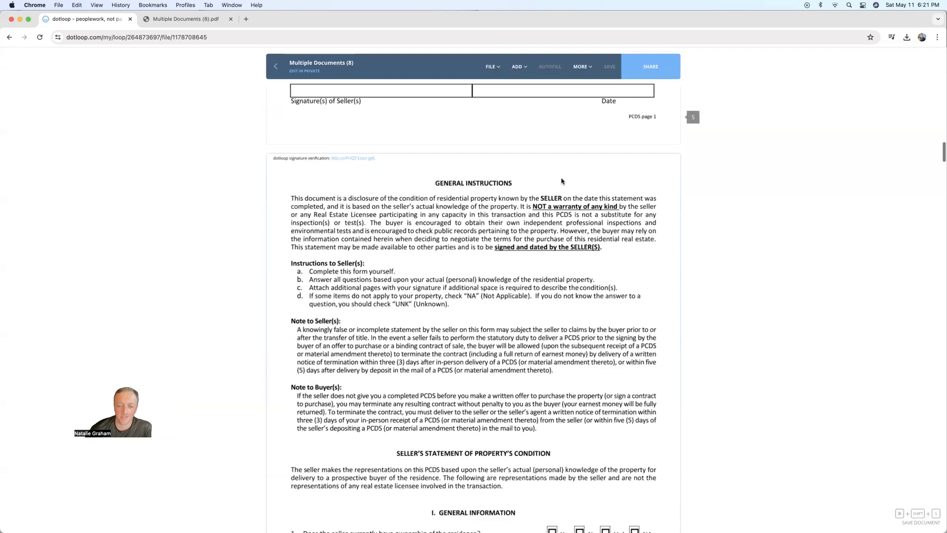
scroll(561, 182, down, 20)
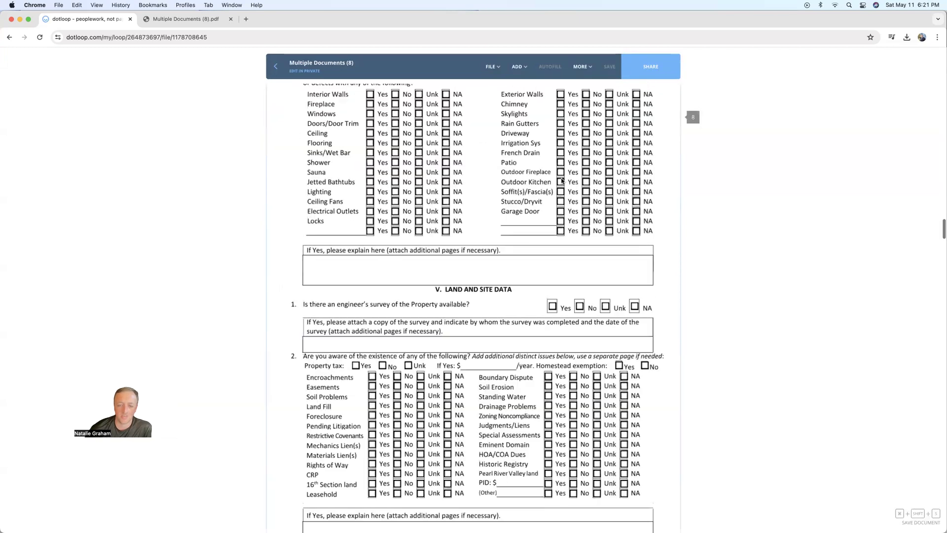
scroll(562, 181, down, 20)
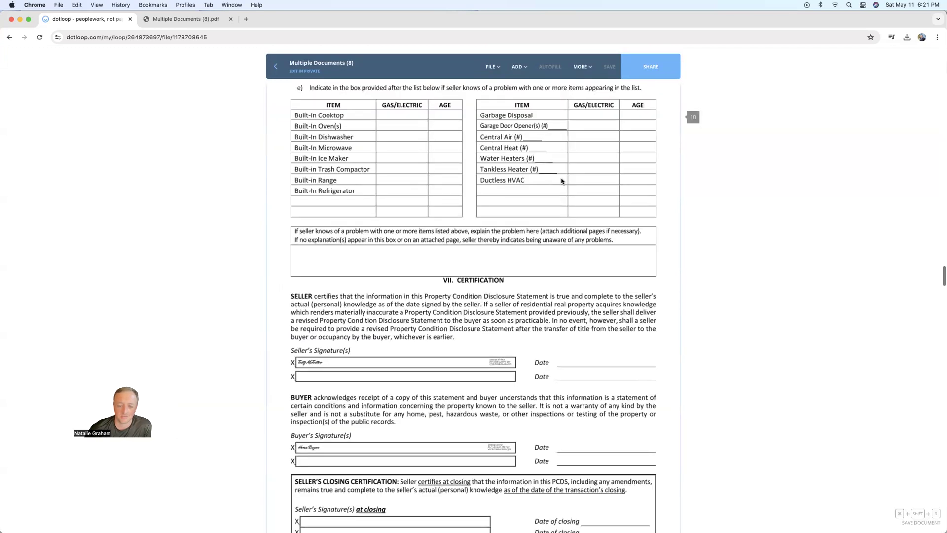
scroll(562, 181, down, 20)
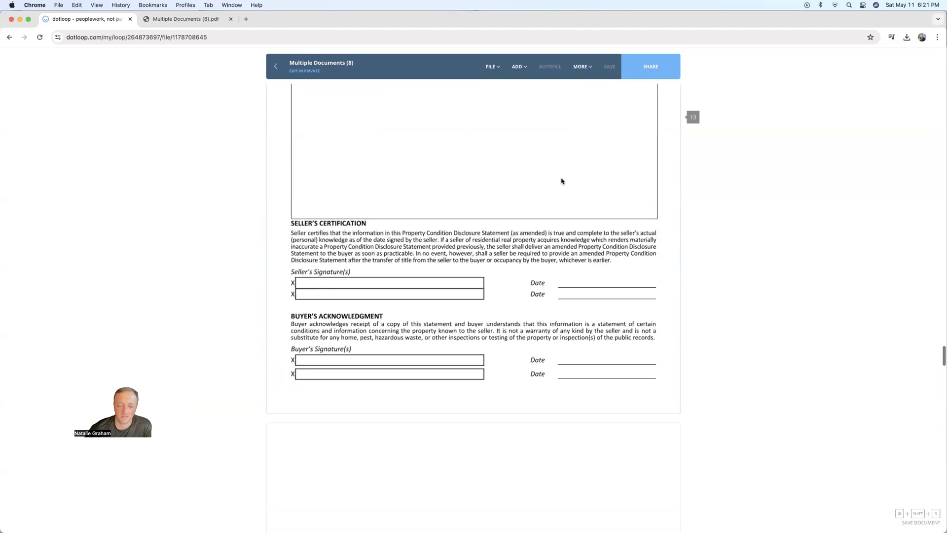
scroll(561, 181, down, 10)
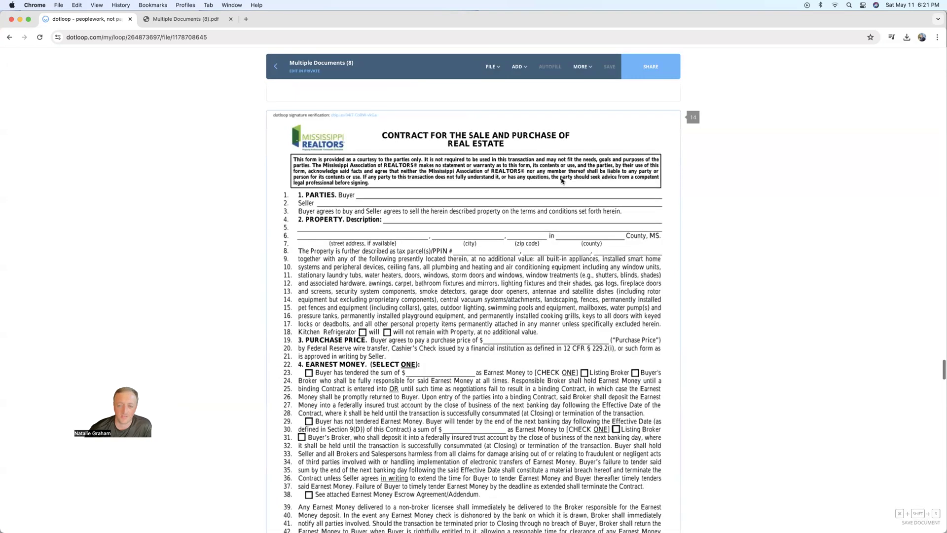
scroll(561, 180, down, 15)
scroll(561, 181, down, 20)
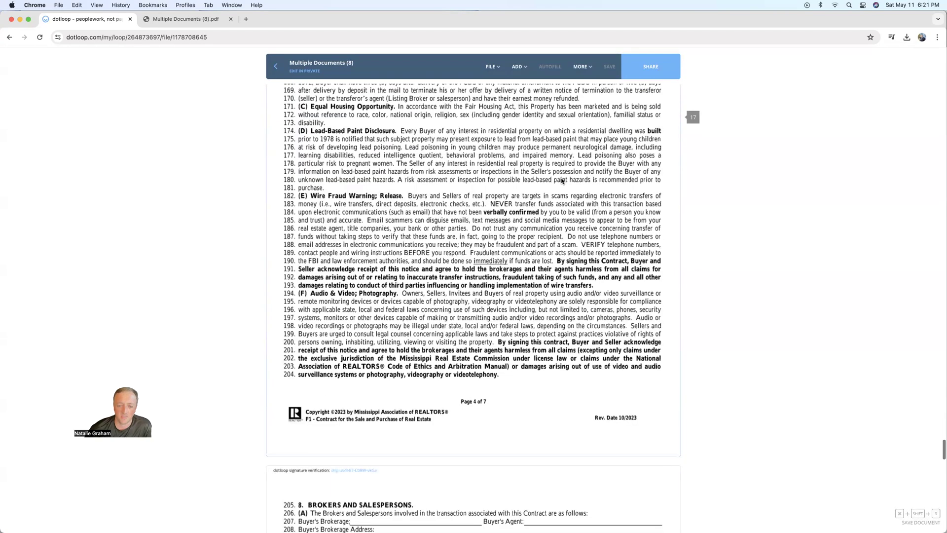
scroll(561, 181, down, 20)
scroll(557, 172, up, 8)
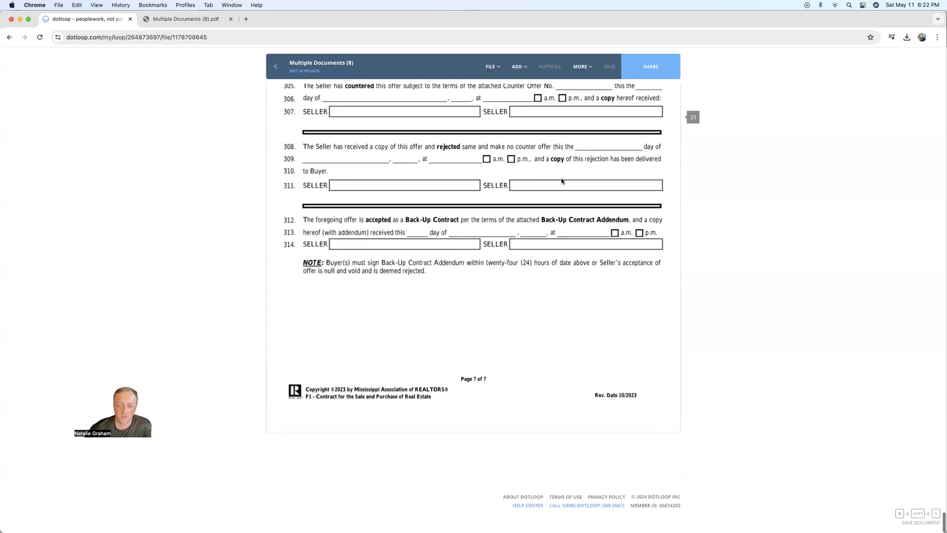
scroll(545, 161, up, 15)
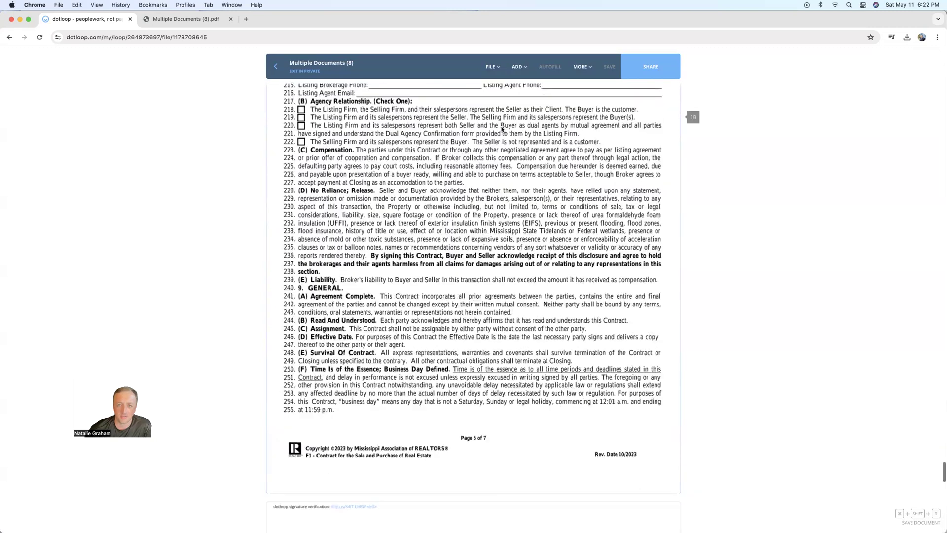
scroll(495, 125, up, 20)
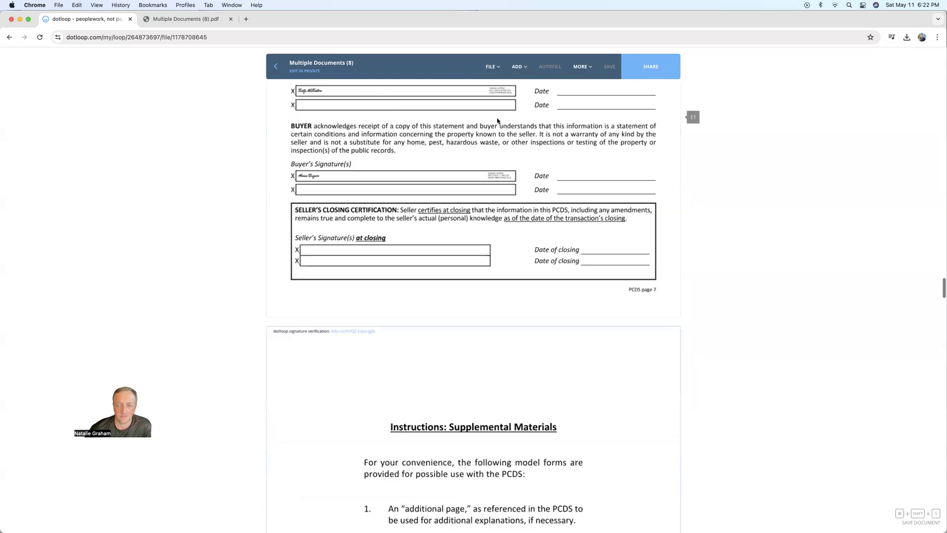
scroll(498, 118, up, 10)
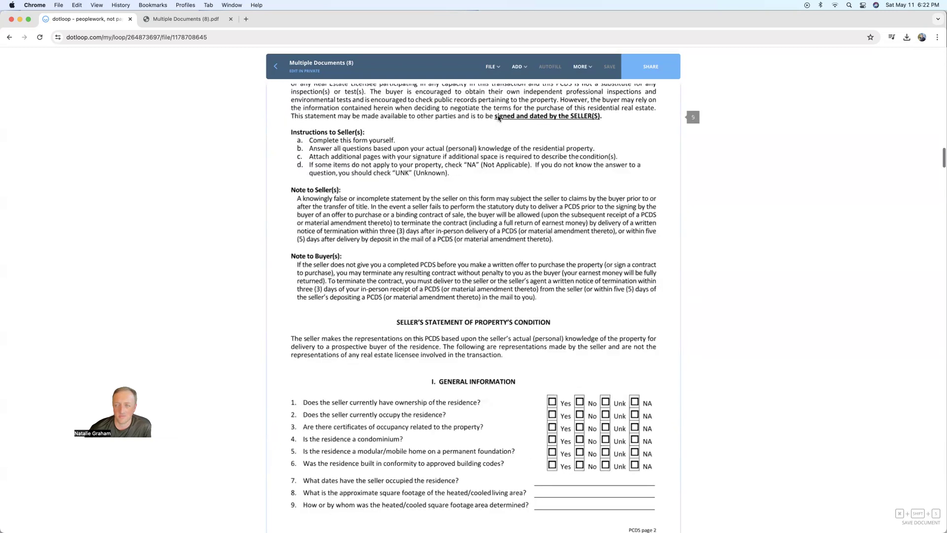
scroll(497, 118, up, 20)
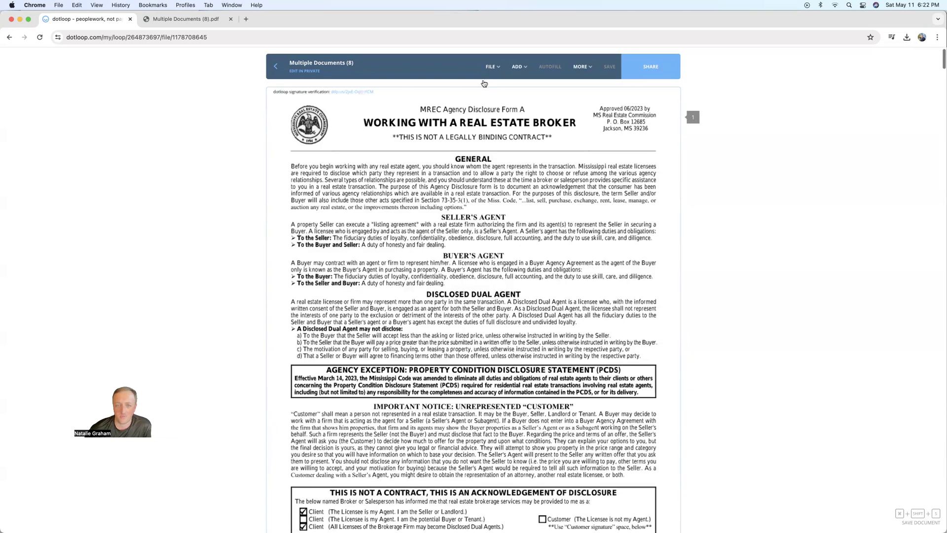
Step: Start the Split Document command on the combined Multiple Documents (8) file
click(492, 66)
click(493, 110)
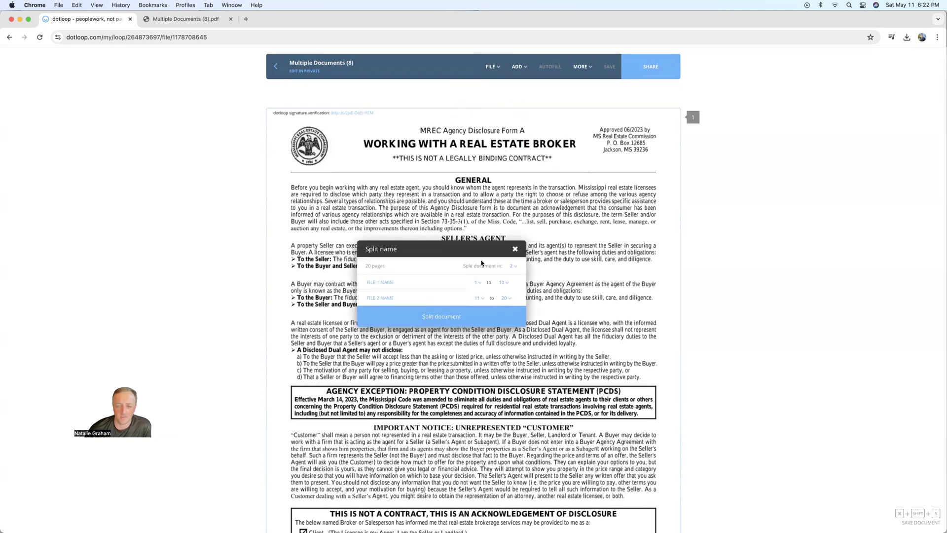
click(513, 268)
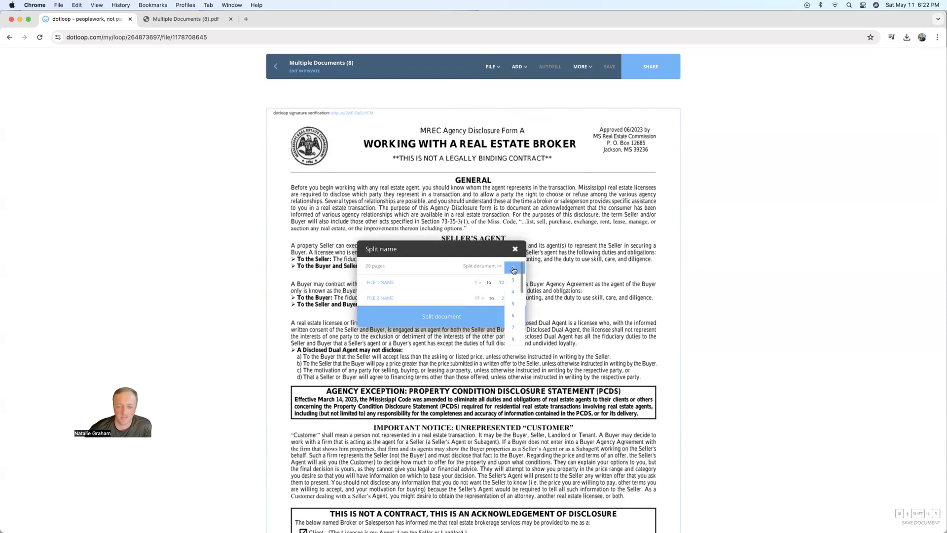
click(513, 302)
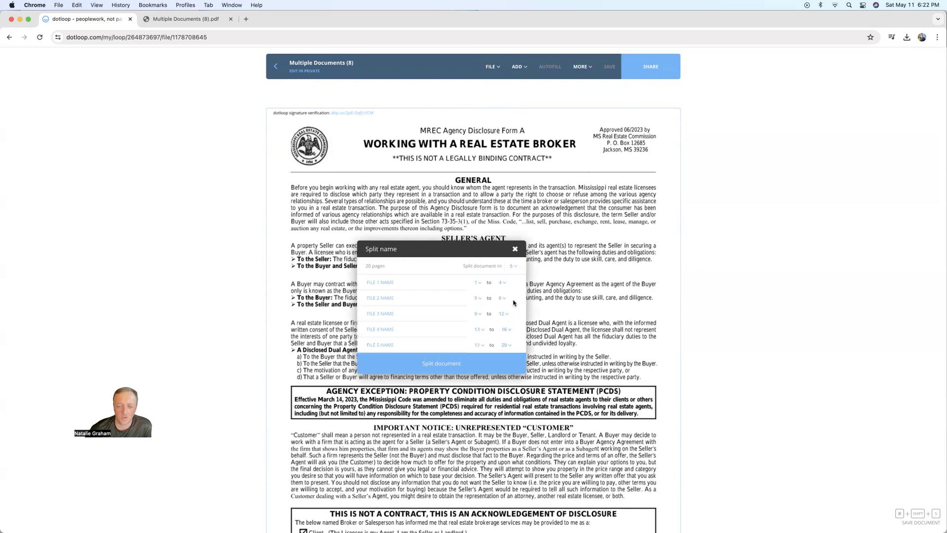
click(514, 266)
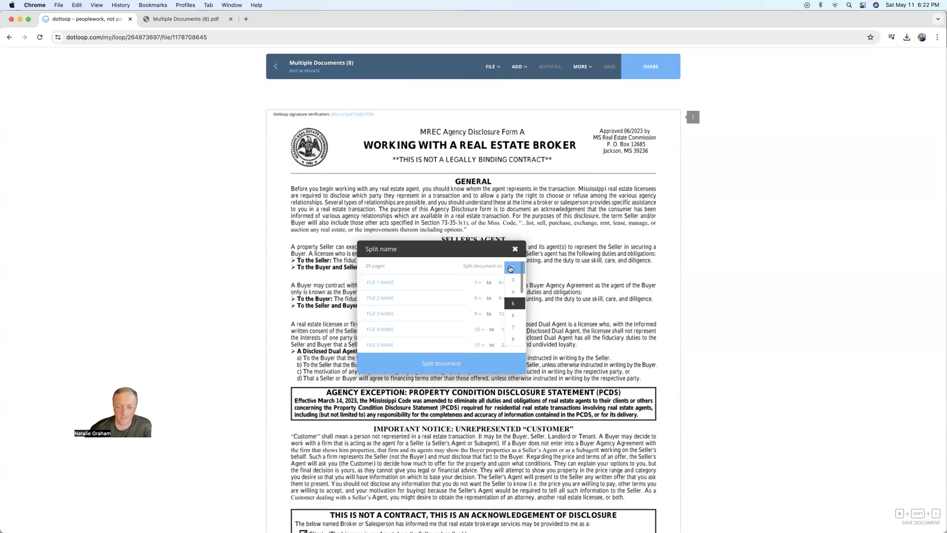
click(512, 268)
Step: Name the first file of the two-way split WWREB
scroll(617, 314, down, 1)
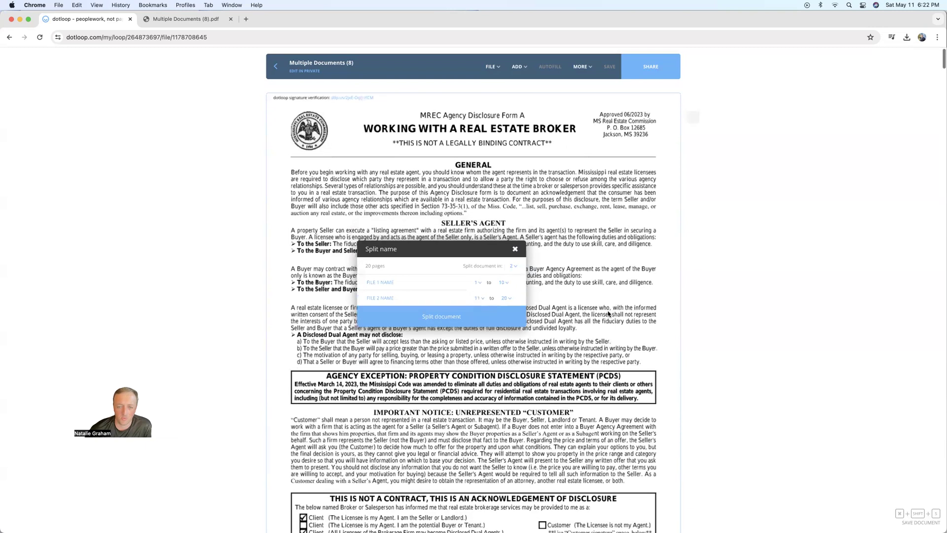
click(404, 280)
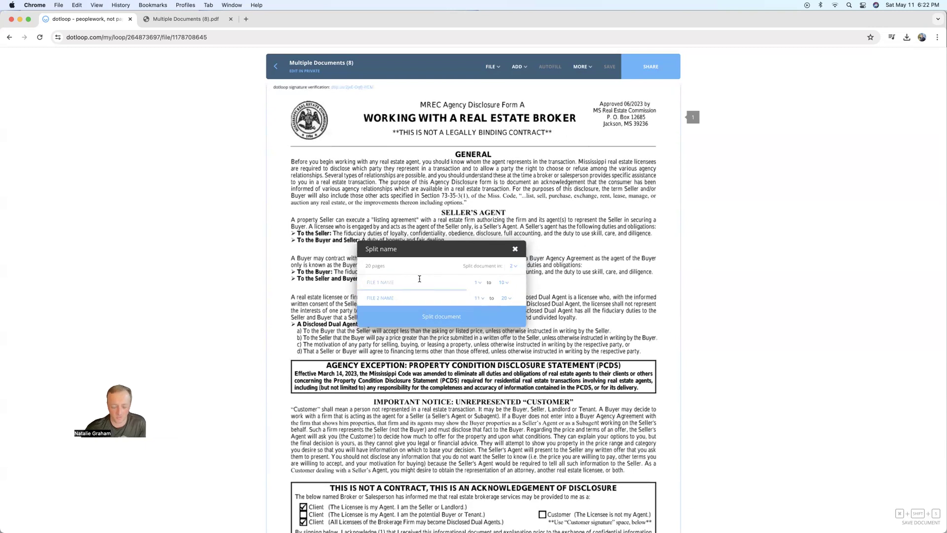
text(wwREB)
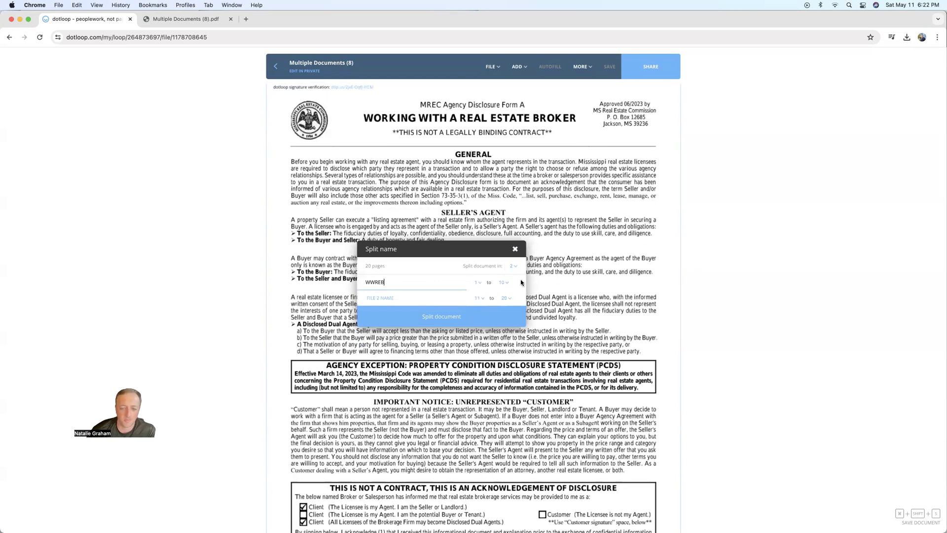
Step: Limit the WWREB file to page 1 and name the second file Wire Fraud
click(501, 283)
click(502, 285)
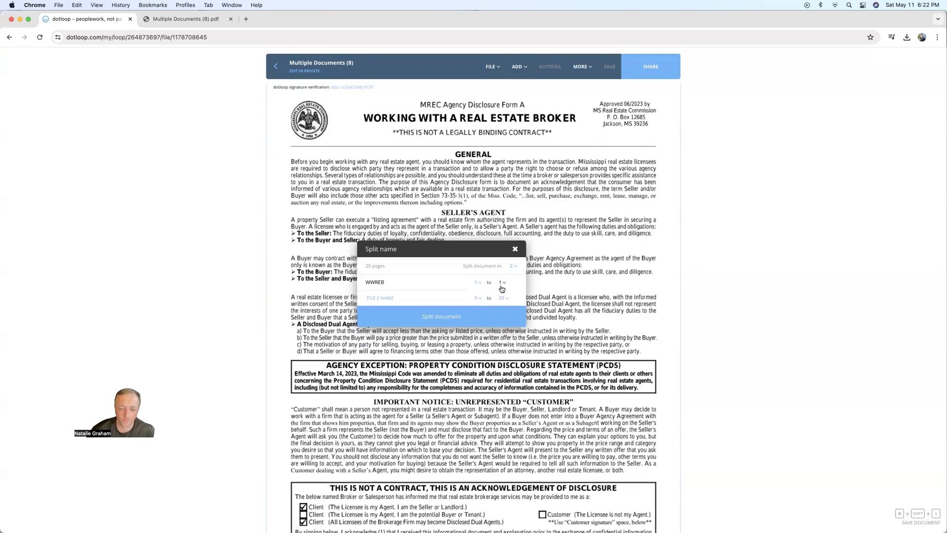
click(471, 299)
scroll(483, 321, down, 10)
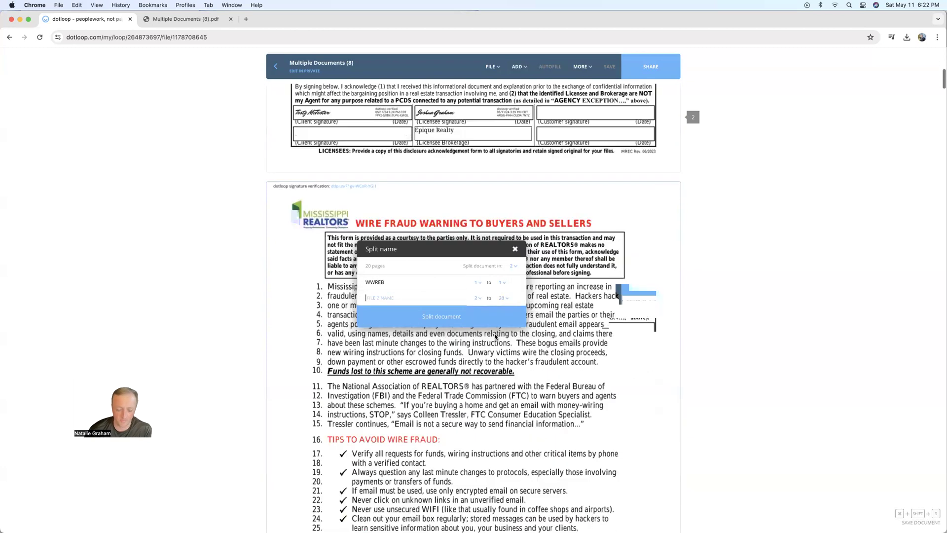
text(Wire F)
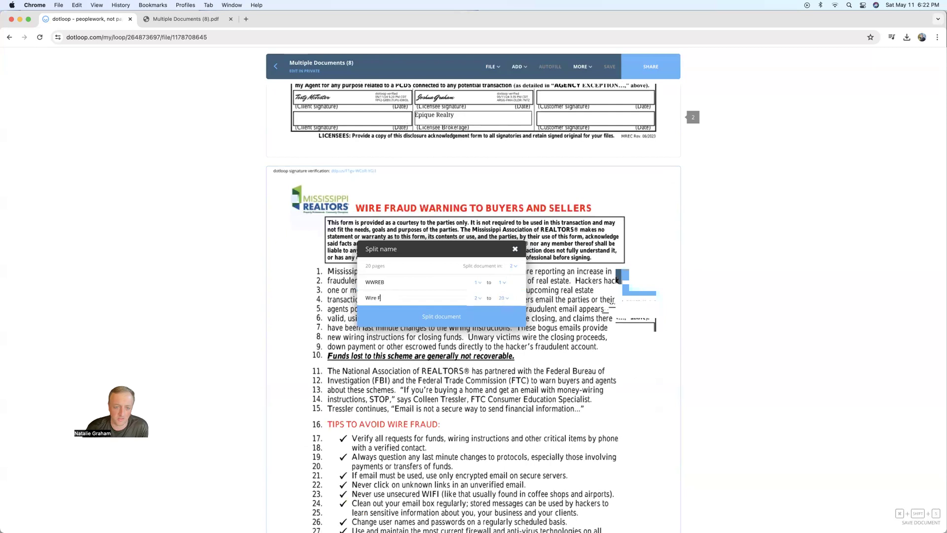
text(raud)
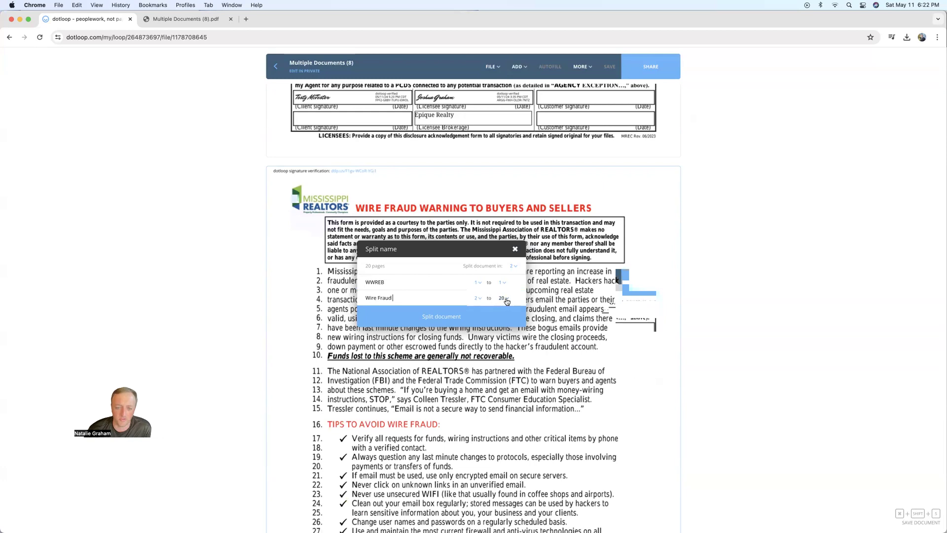
Step: Change the split to five files, assigning page 1 to WWREB and page 2 to Wire Fraud
scroll(622, 350, down, 15)
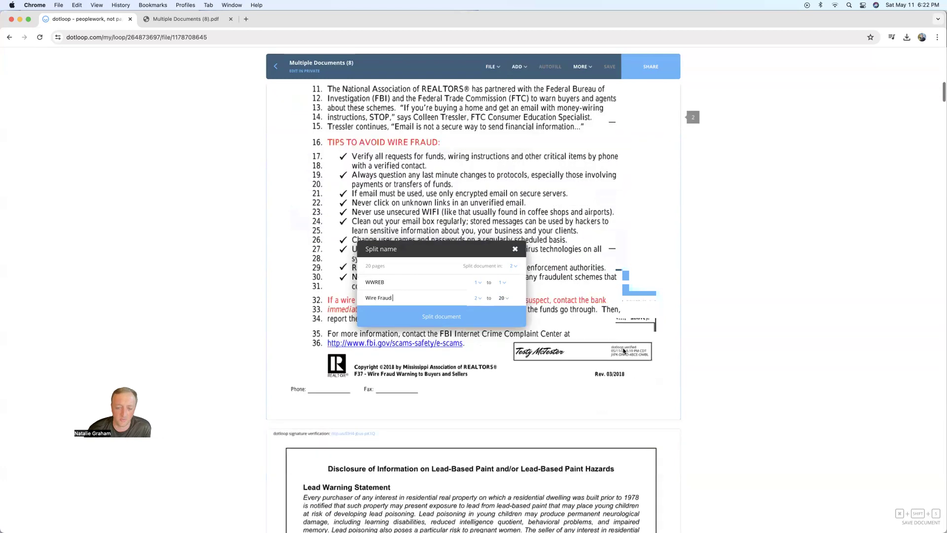
scroll(614, 345, up, 10)
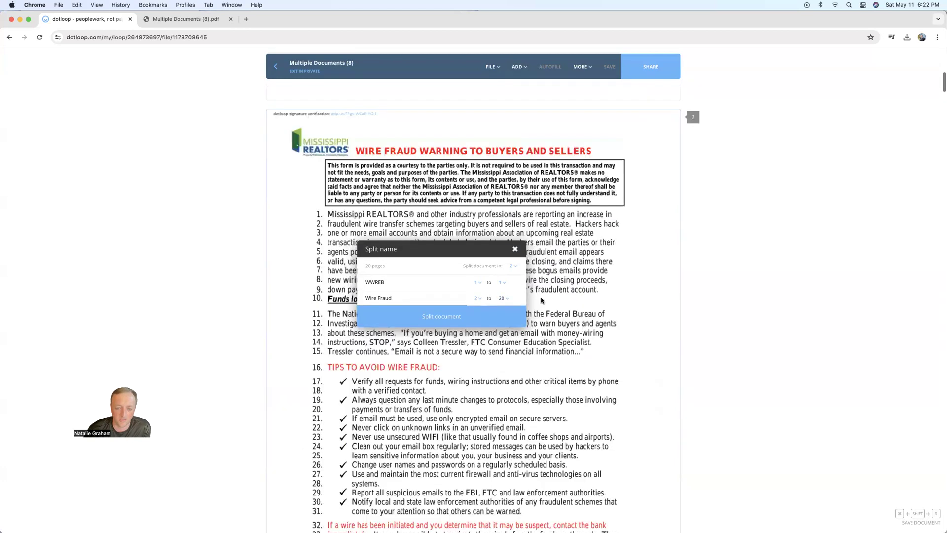
click(514, 269)
click(512, 303)
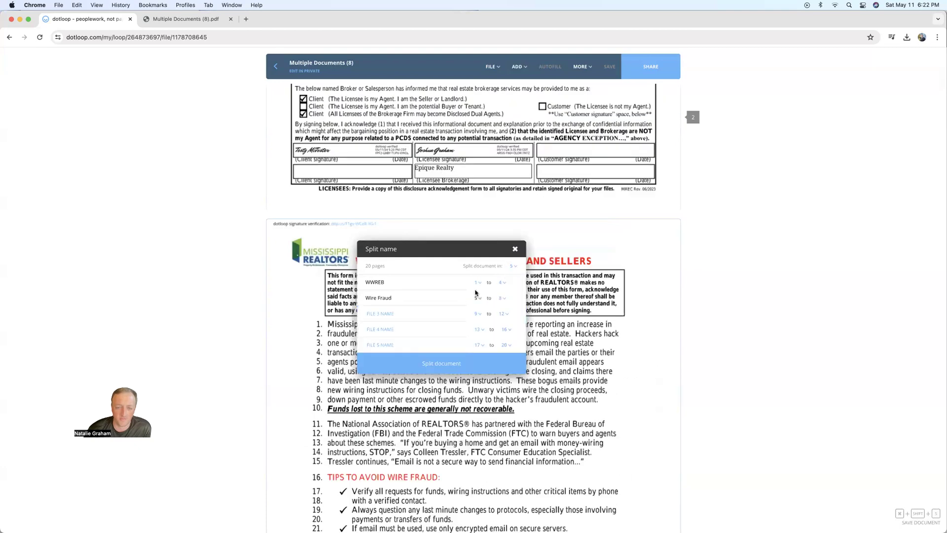
click(503, 282)
click(500, 288)
click(499, 298)
click(504, 306)
Step: End the third file at page 3 and name it LBP for the lead-based paint disclosure
scroll(602, 351, down, 4)
scroll(601, 352, down, 12)
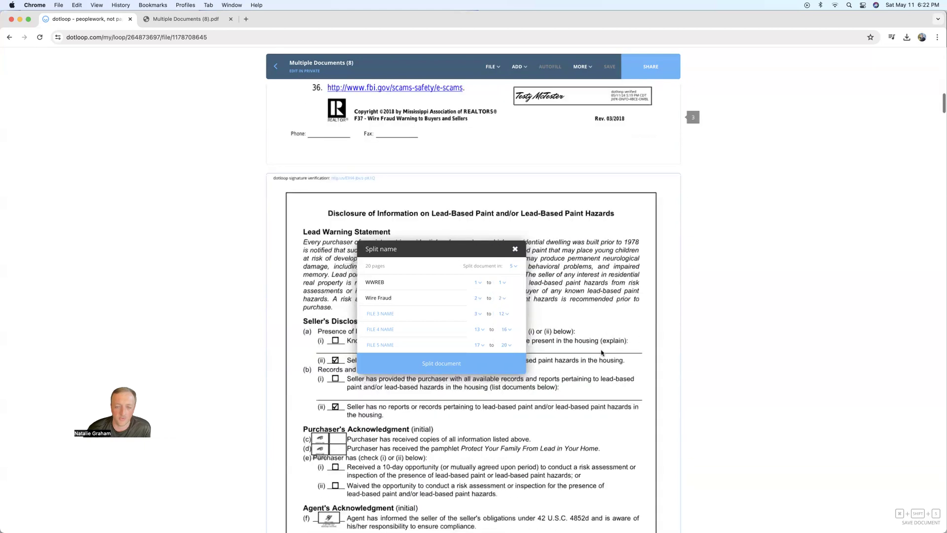
click(506, 314)
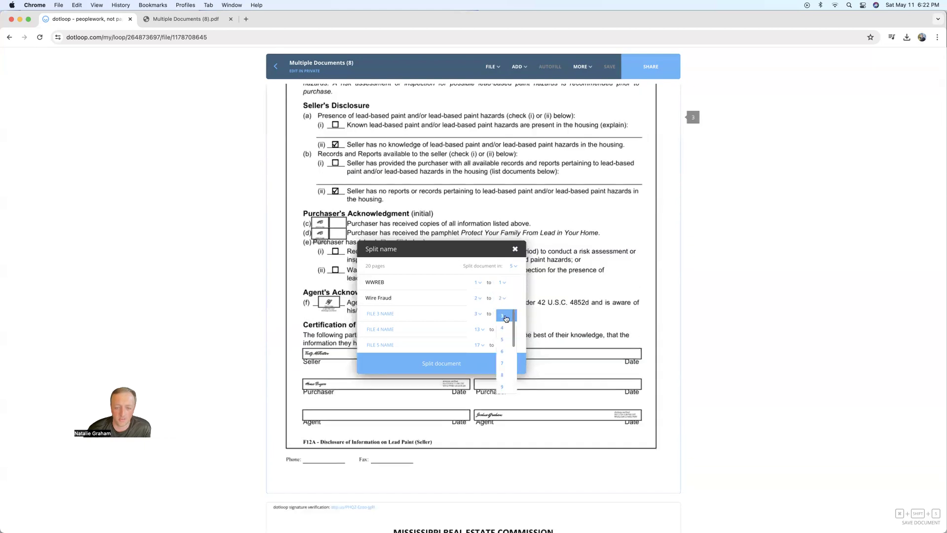
click(505, 316)
scroll(599, 332, down, 8)
scroll(598, 334, down, 6)
click(412, 313)
text(LBP)
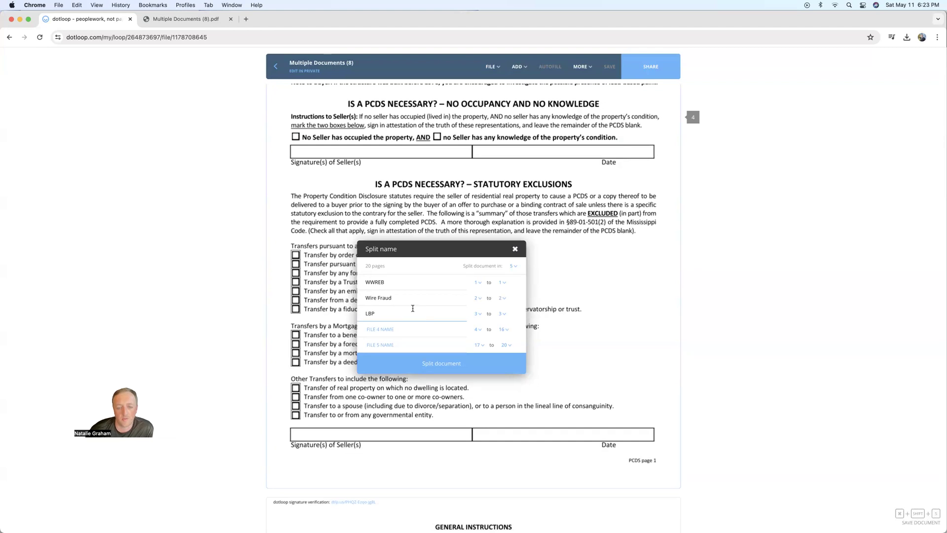
Step: Page through the Property Condition Disclosure Statement to check where it ends and where its supplemental forms begin
scroll(570, 313, down, 6)
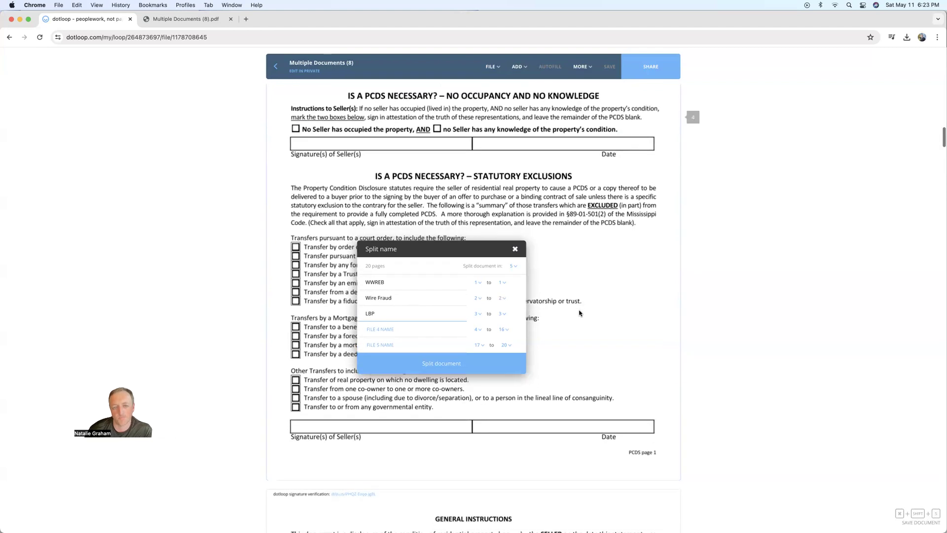
scroll(581, 320, down, 8)
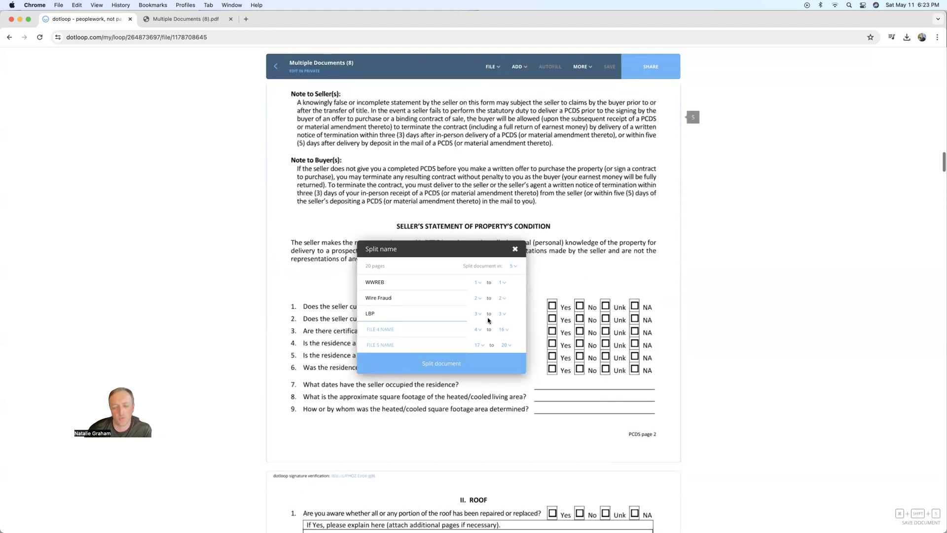
scroll(493, 323, down, 1)
scroll(636, 345, down, 20)
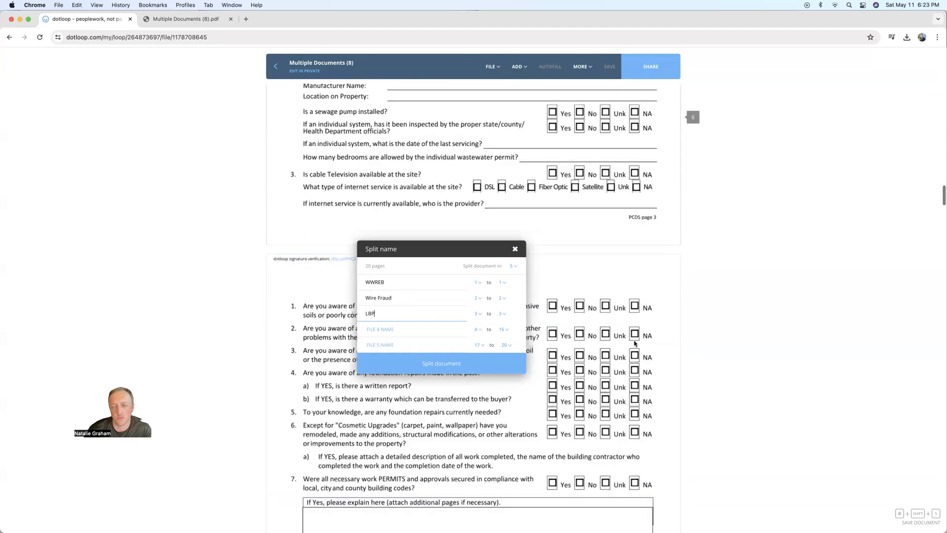
scroll(646, 327, down, 12)
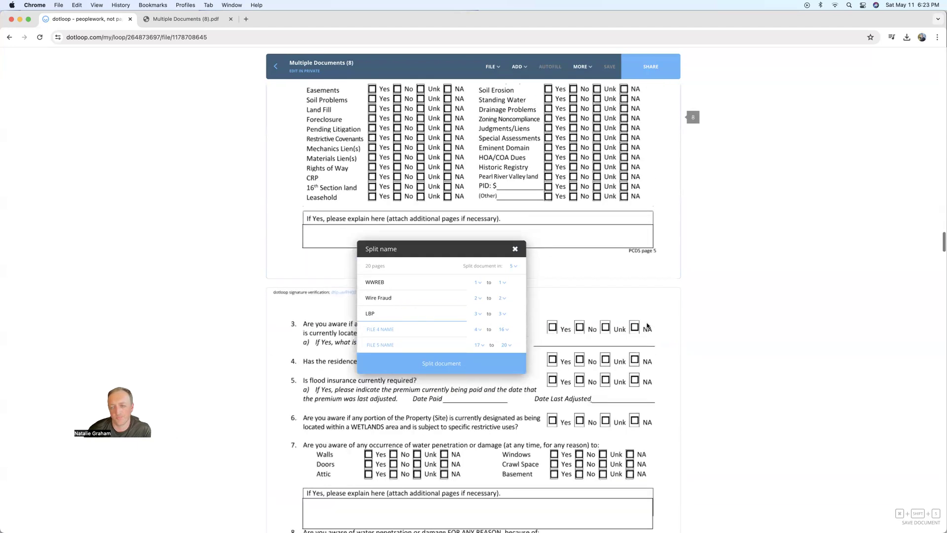
scroll(648, 325, down, 20)
scroll(649, 325, down, 10)
scroll(648, 324, down, 2)
scroll(648, 324, up, 4)
scroll(648, 325, up, 10)
scroll(649, 324, up, 10)
scroll(647, 325, down, 9)
scroll(647, 325, up, 2)
scroll(646, 326, down, 10)
scroll(644, 326, down, 4)
scroll(642, 323, up, 6)
scroll(641, 323, up, 15)
scroll(638, 323, up, 9)
scroll(638, 323, up, 2)
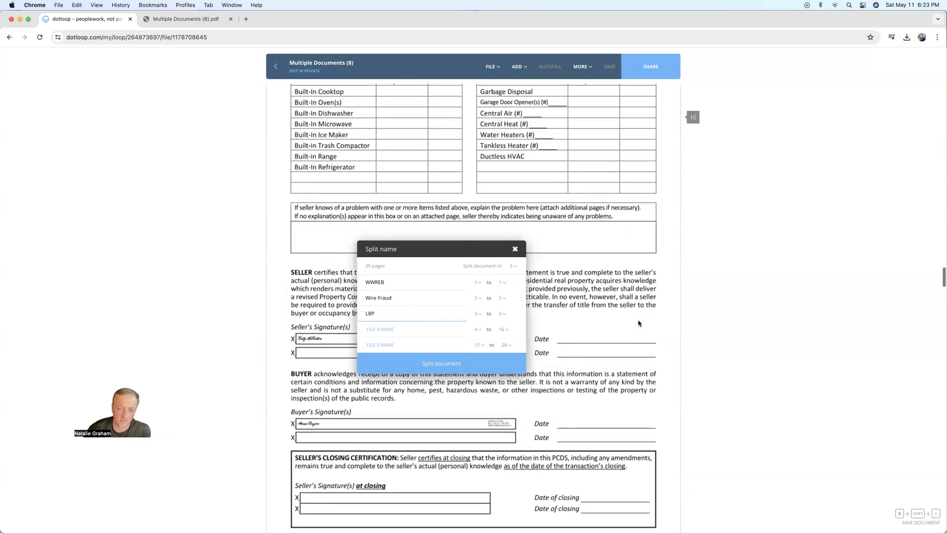
scroll(638, 323, down, 15)
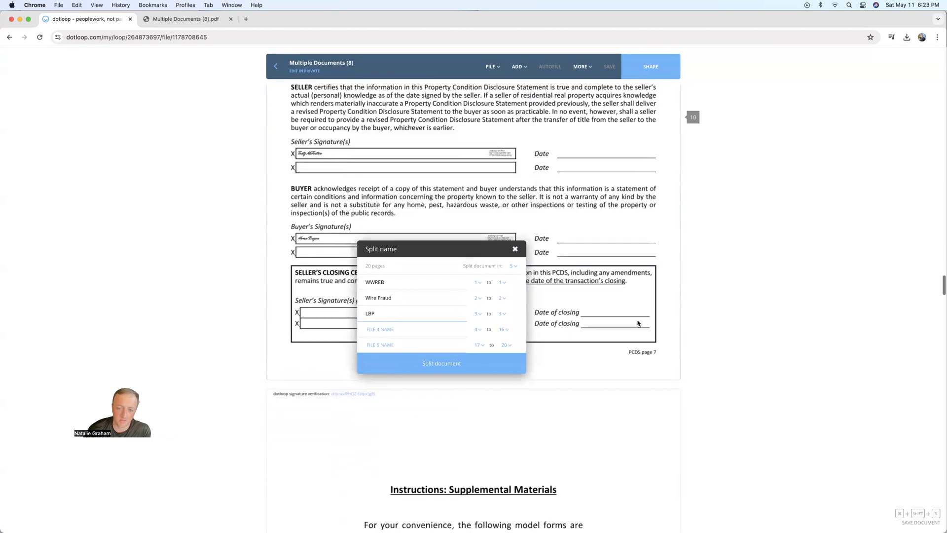
scroll(638, 323, down, 10)
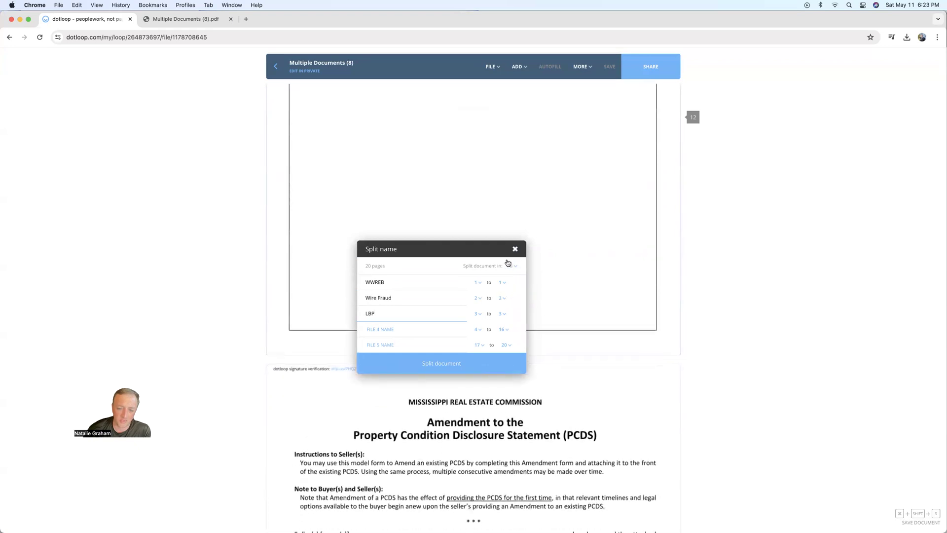
Step: Name the fourth file PCDS and recheck the last page of the signed disclosure statement
click(400, 327)
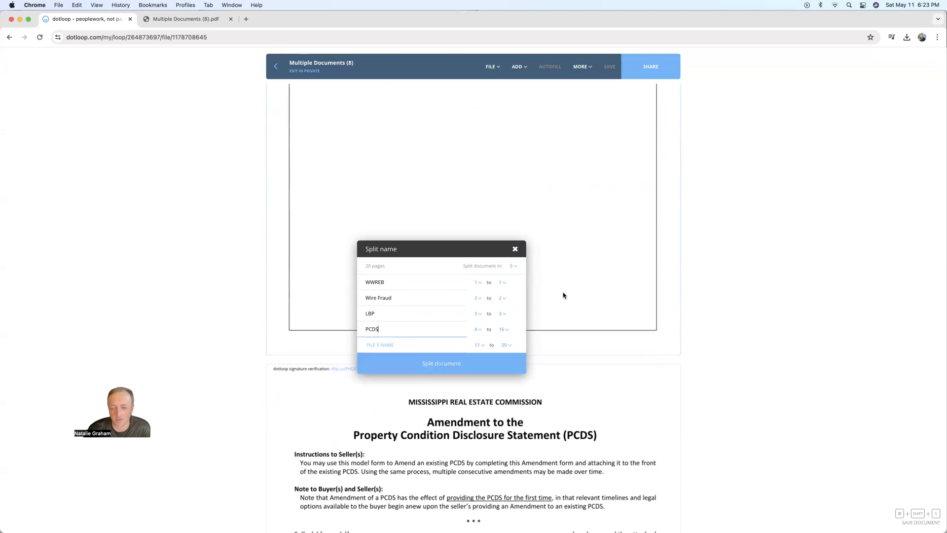
scroll(563, 295, down, 3)
scroll(564, 296, up, 5)
scroll(566, 295, up, 10)
scroll(566, 266, up, 10)
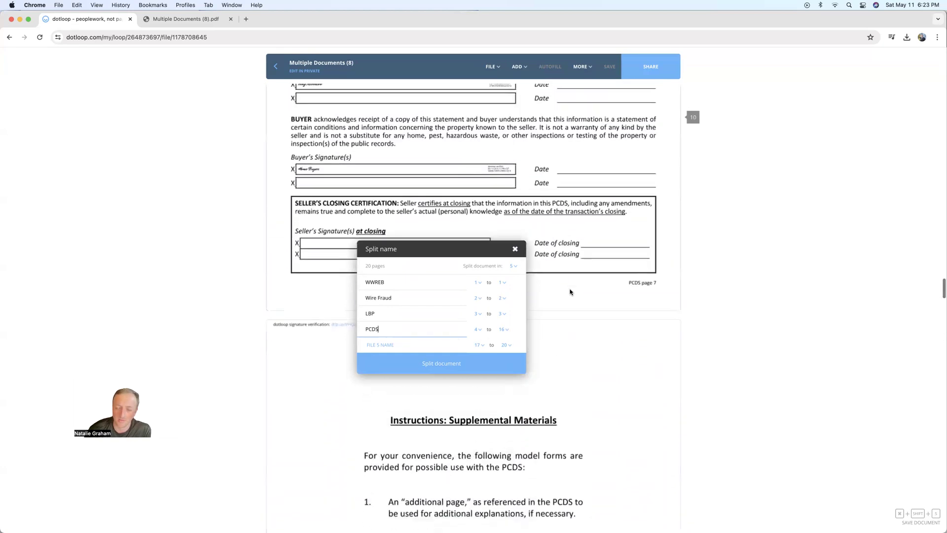
scroll(567, 293, up, 1)
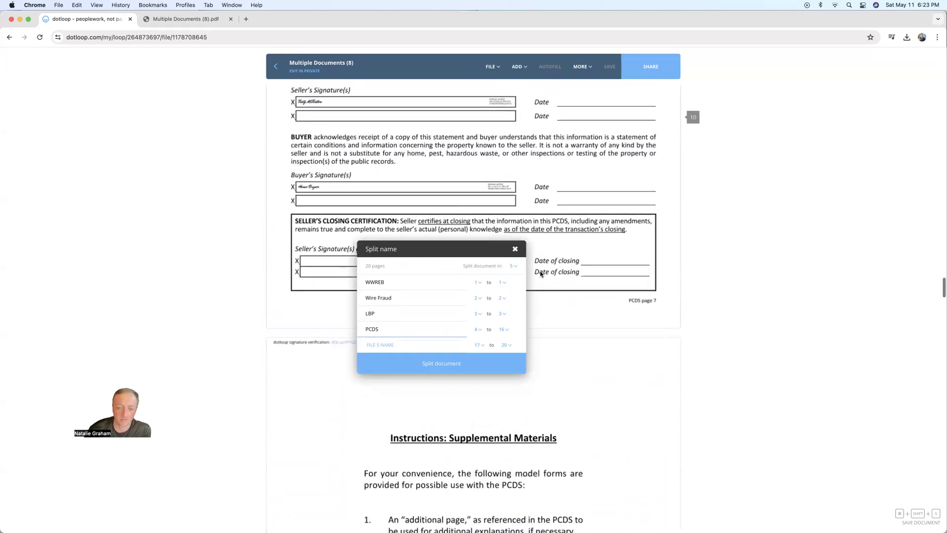
Step: Change the split to six files and reassign single pages 1, 2 and 3 to WWREB, Wire Fraud and LBP
click(510, 267)
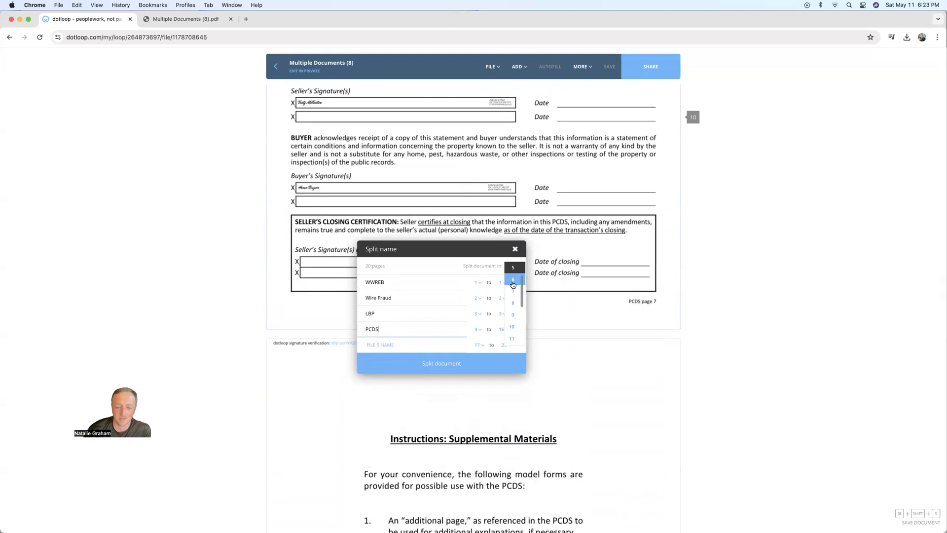
click(512, 281)
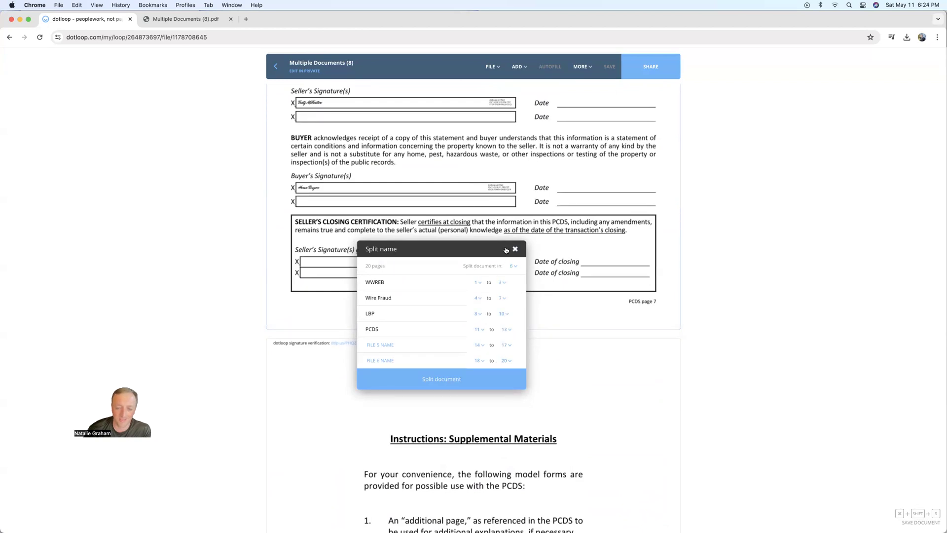
click(502, 285)
click(501, 284)
click(498, 299)
click(500, 304)
click(503, 314)
click(502, 318)
Step: Set the PCDS file to end at page 10, the signed certification page
scroll(580, 263, up, 5)
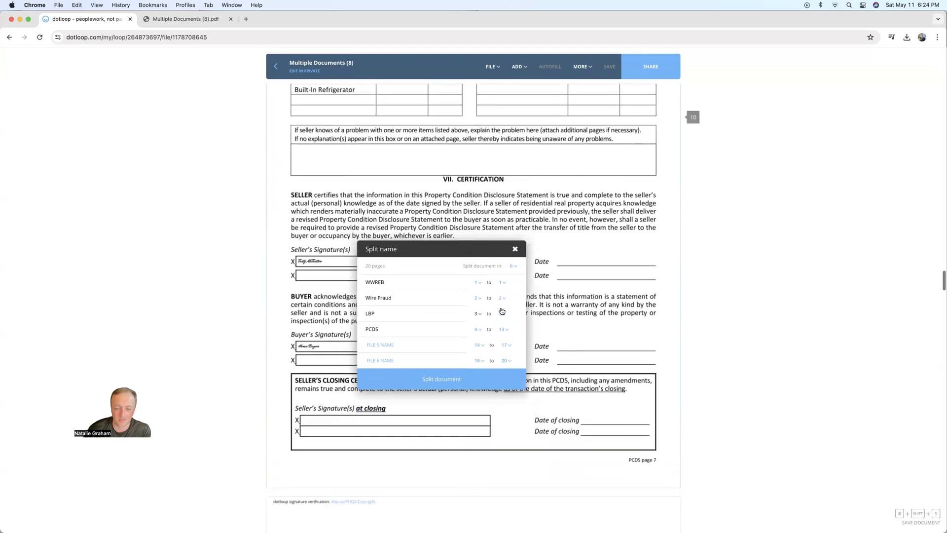
click(502, 329)
click(503, 401)
Step: Check the pages following the signed PCDS and set the fifth file to end at page 13
scroll(582, 296, down, 10)
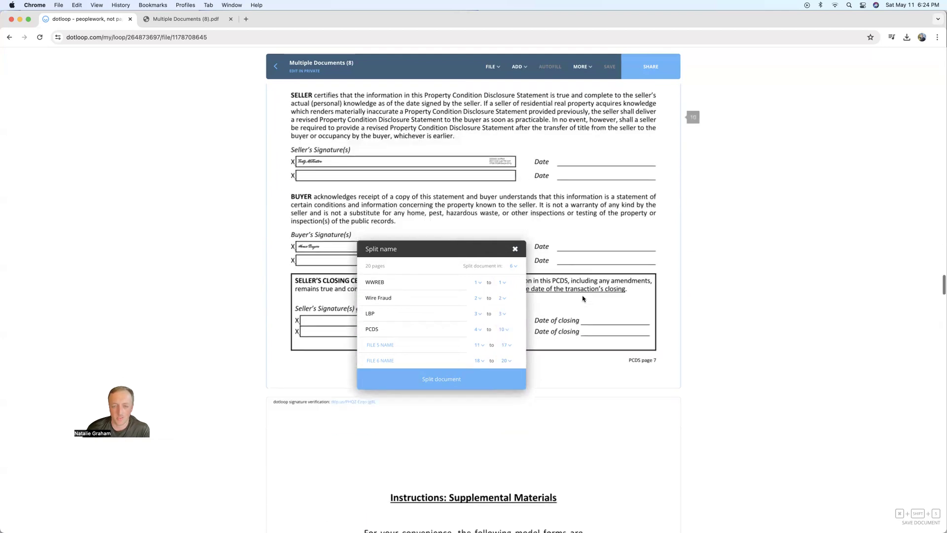
scroll(581, 285, down, 15)
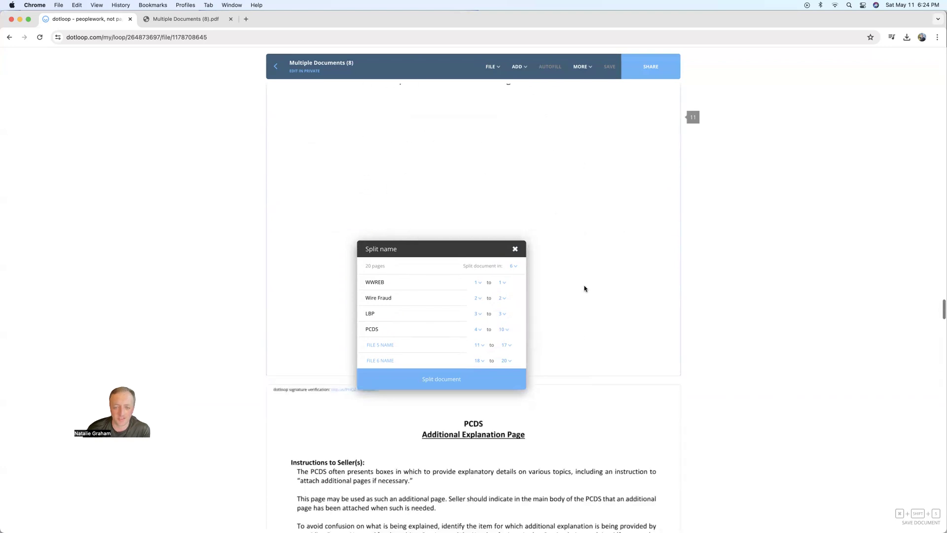
scroll(583, 287, down, 10)
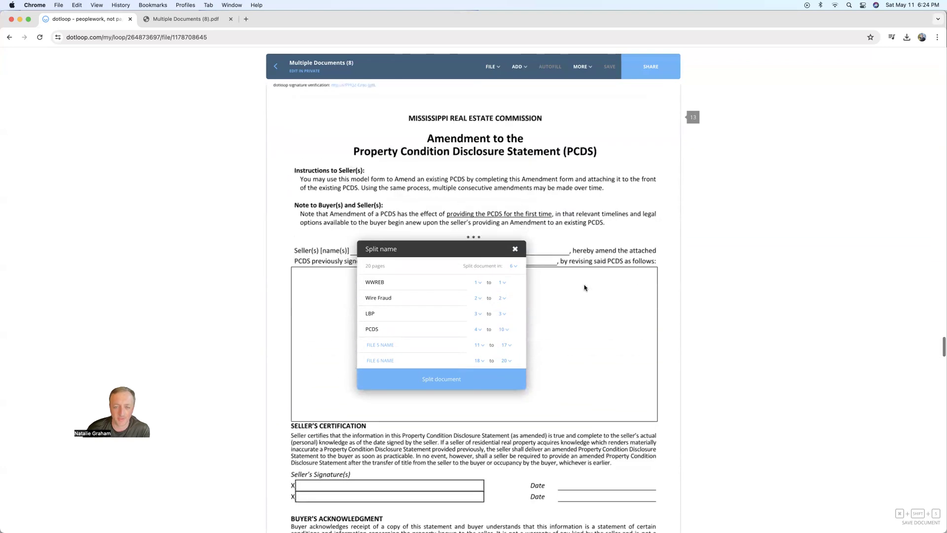
scroll(580, 287, up, 2)
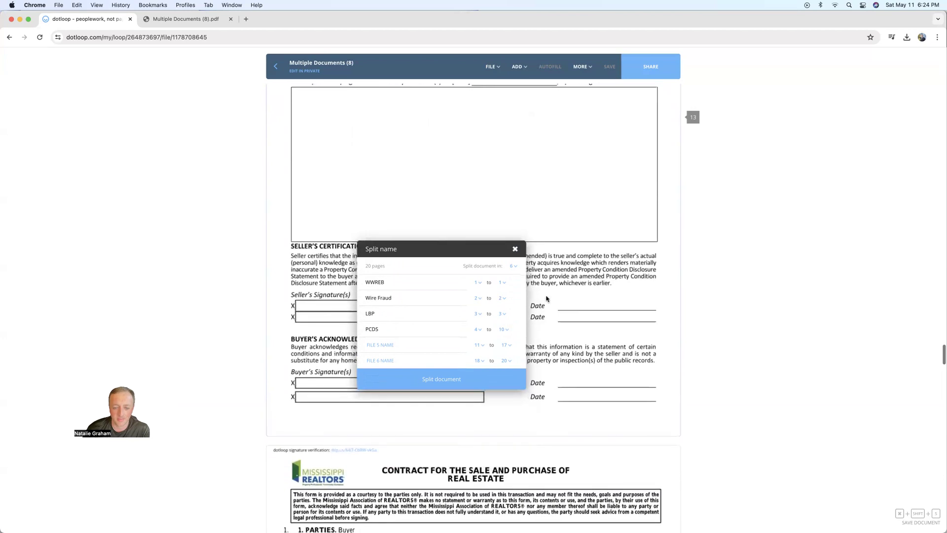
scroll(607, 307, up, 3)
scroll(567, 325, down, 2)
click(508, 345)
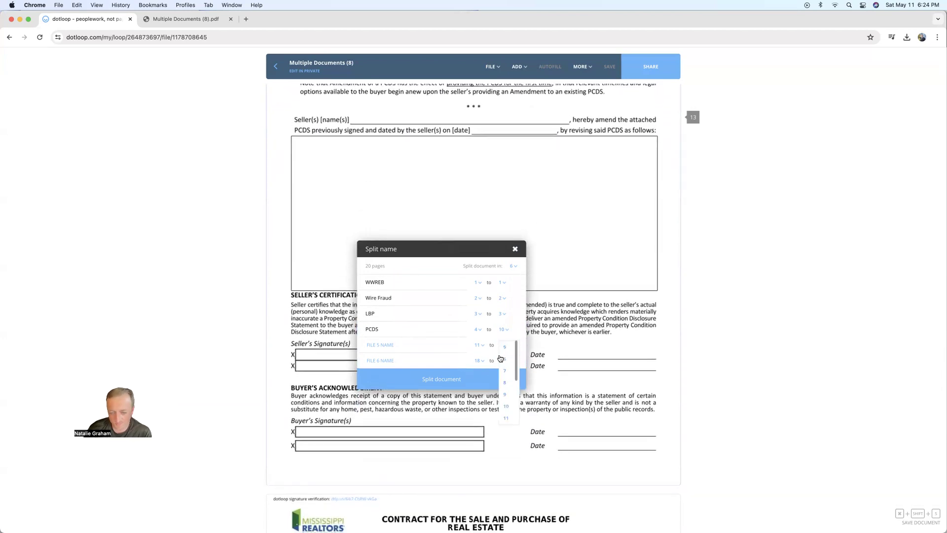
scroll(510, 407, down, 1)
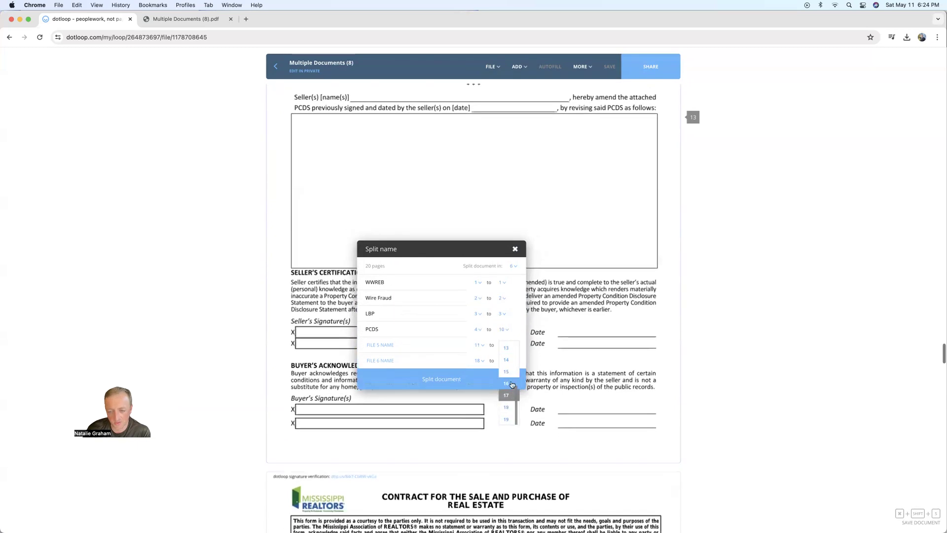
click(506, 348)
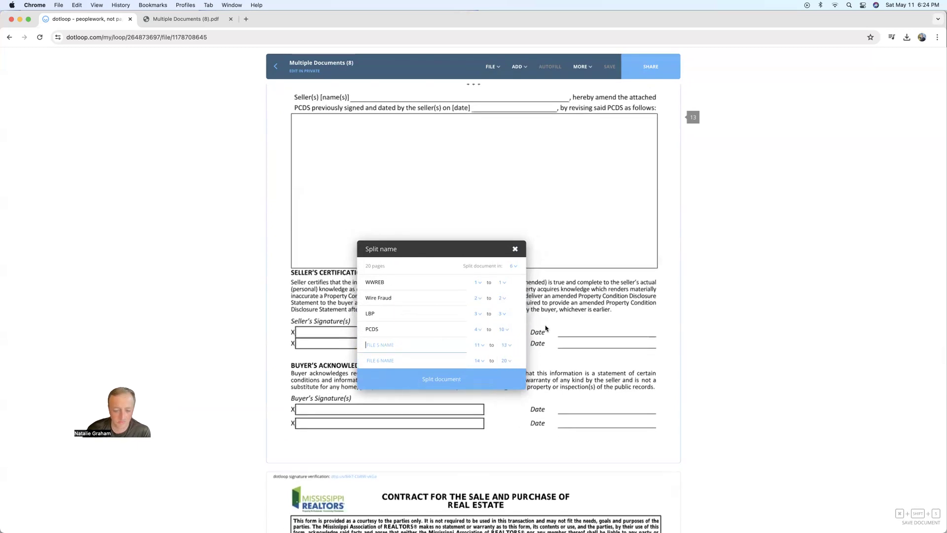
Step: Name the fifth file PCDS Amendment (Not used)
click(395, 345)
text(PCDS)
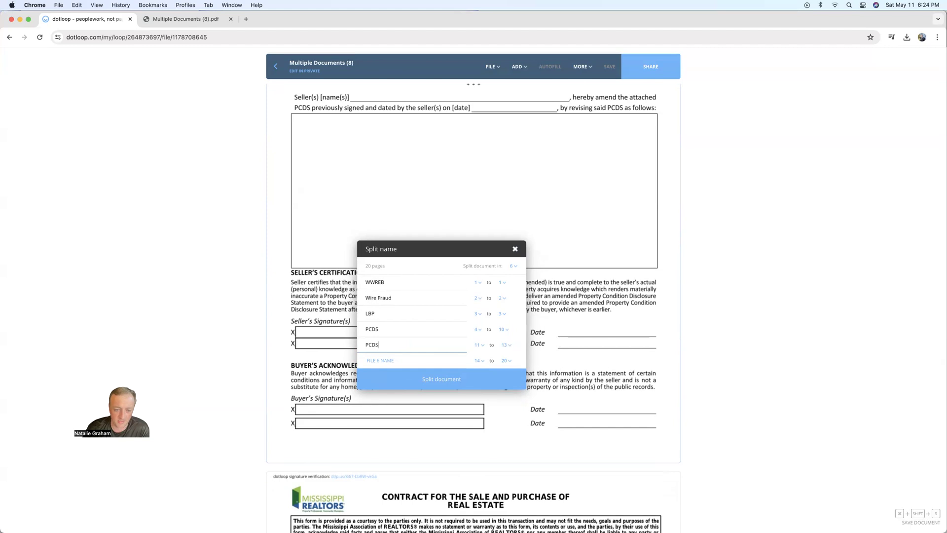
text( Amendment (Not used)
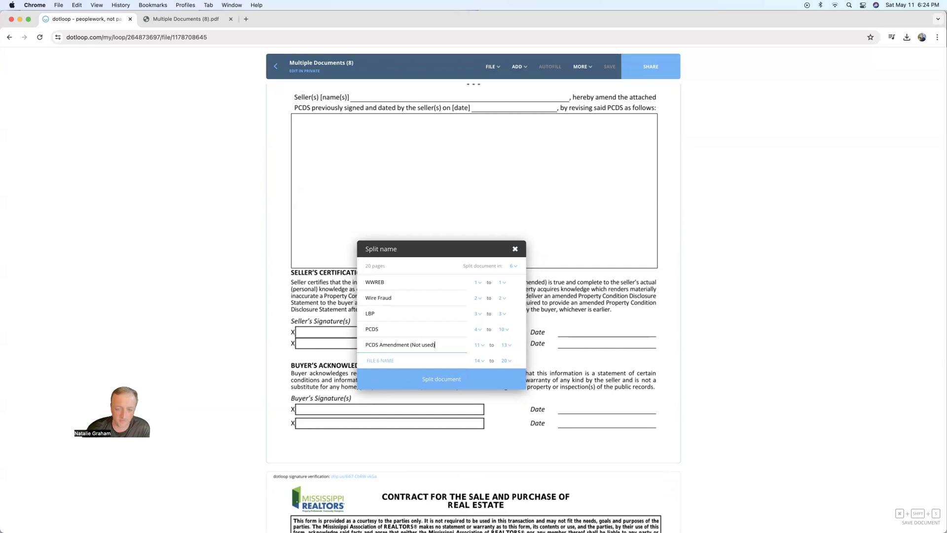
Step: Name the sixth file Contract and split the document into the six named files
scroll(523, 332, down, 5)
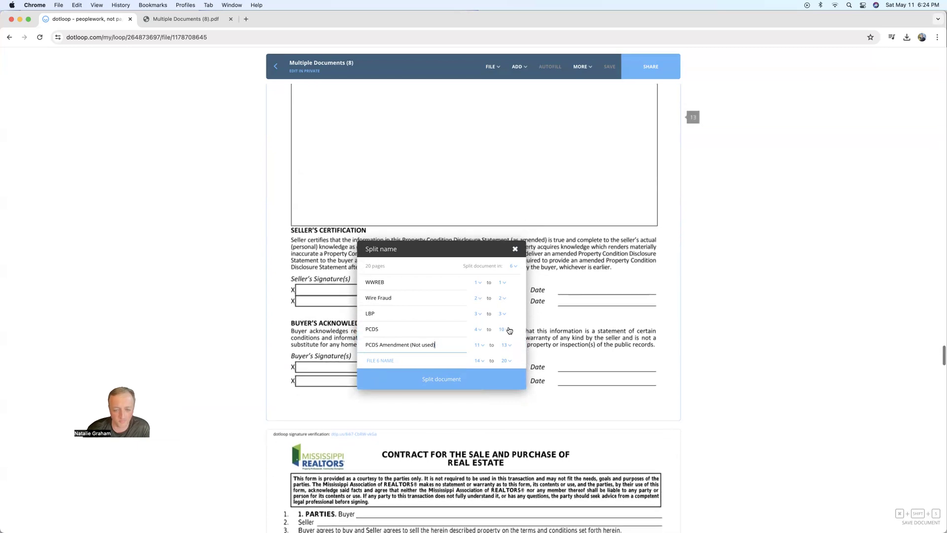
scroll(646, 342, down, 7)
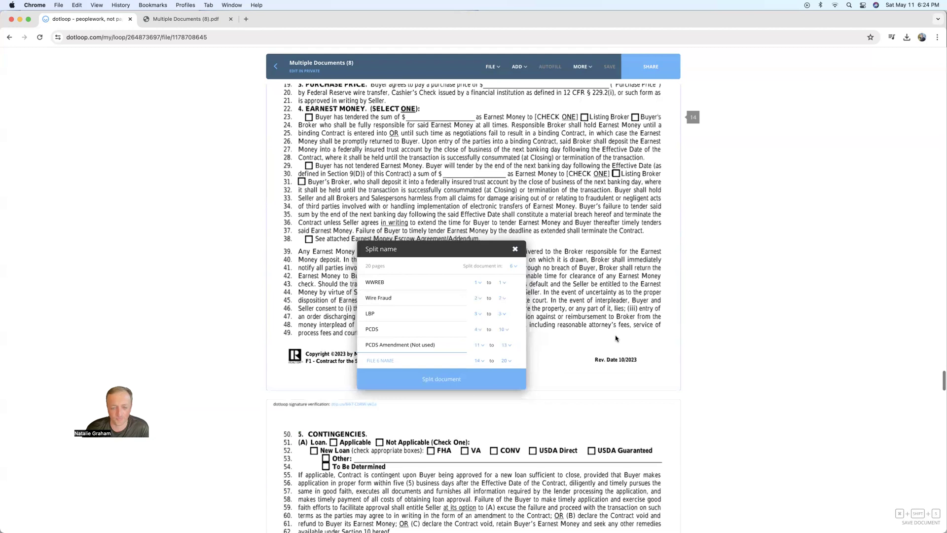
scroll(615, 338, down, 15)
click(454, 360)
scroll(683, 306, down, 2)
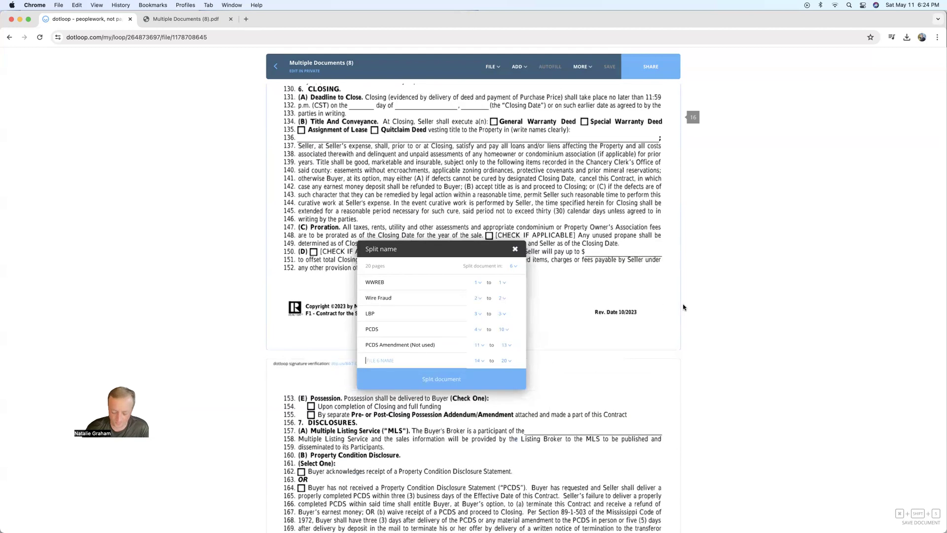
text(Co)
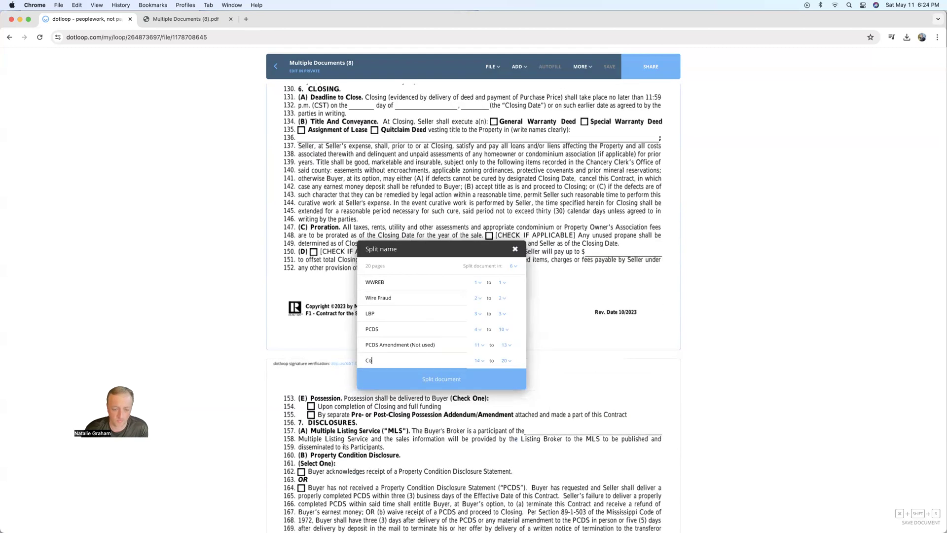
text(ntract)
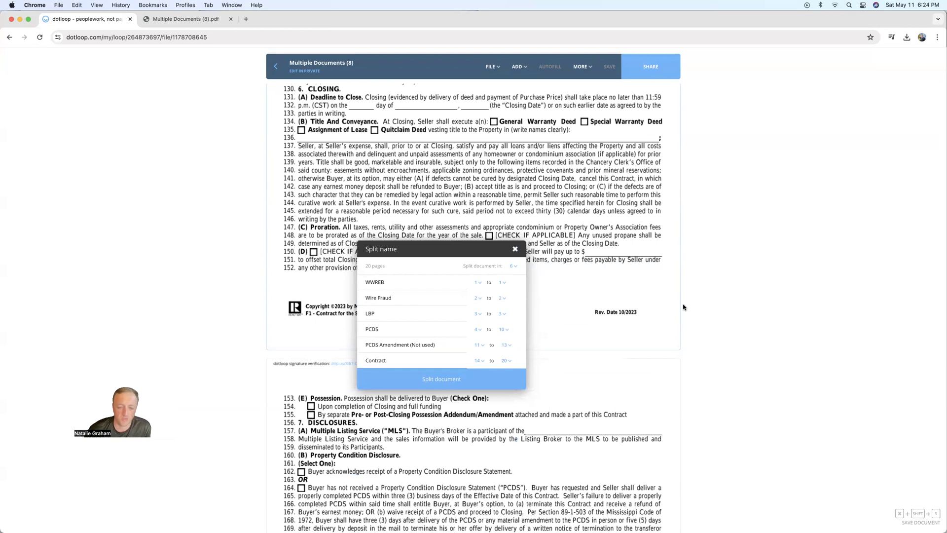
click(474, 380)
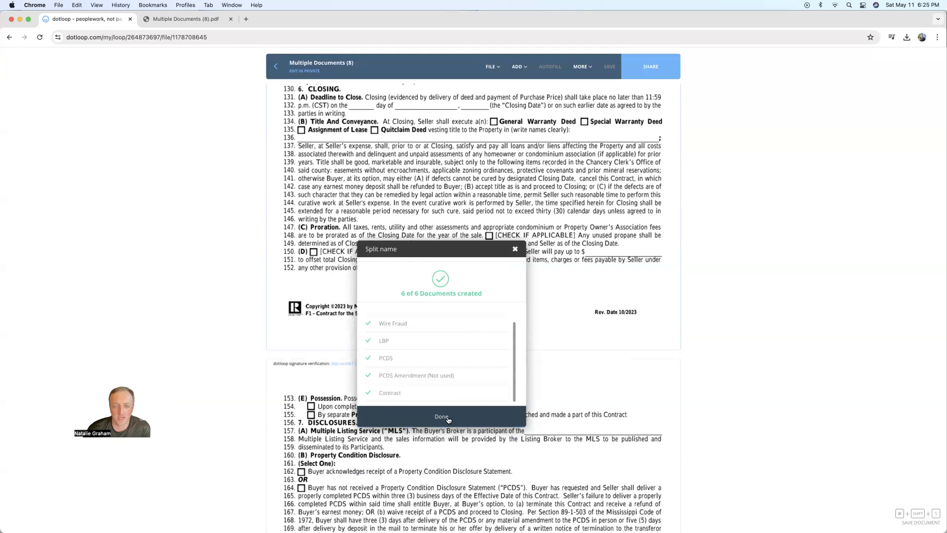
click(442, 416)
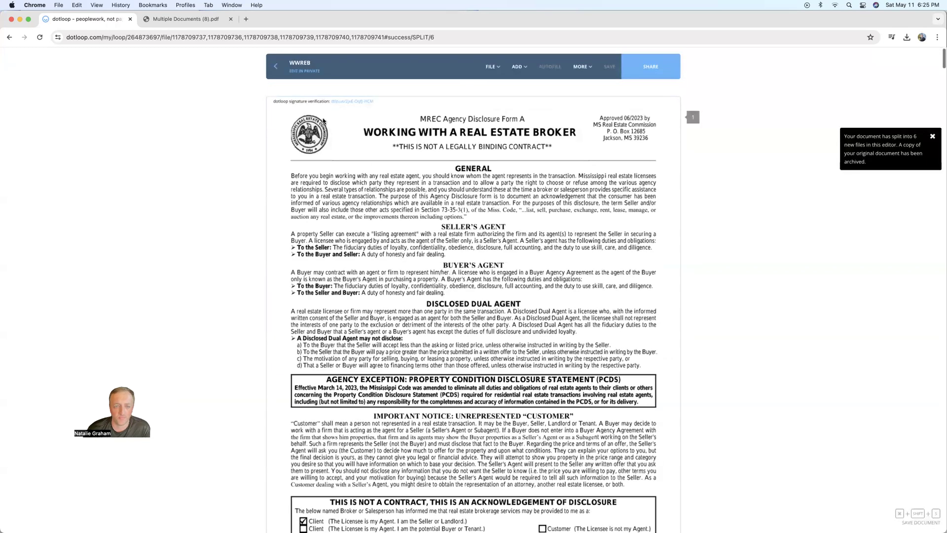
Step: Return to the loop and examine the split files alongside the required document placeholders in the Listing Sale Docs folder
scroll(453, 219, down, 3)
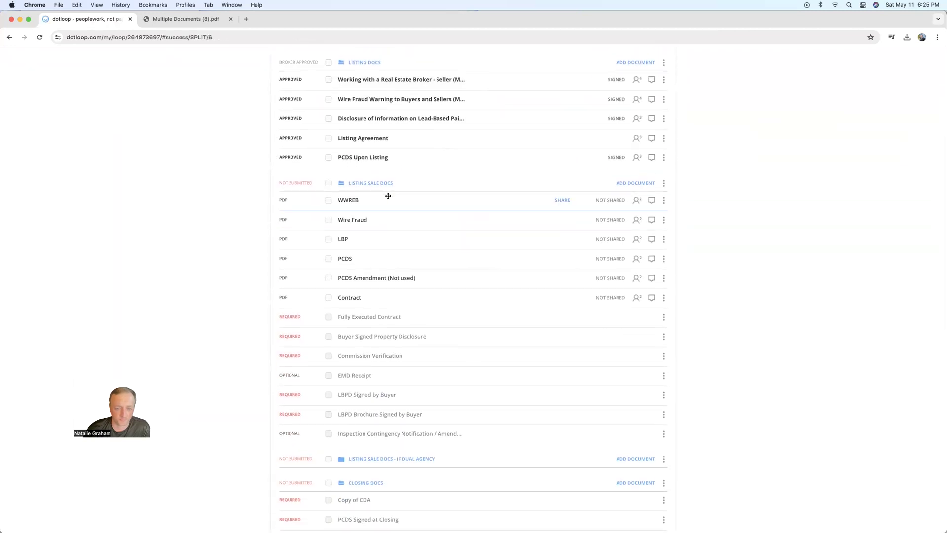
scroll(360, 226, down, 2)
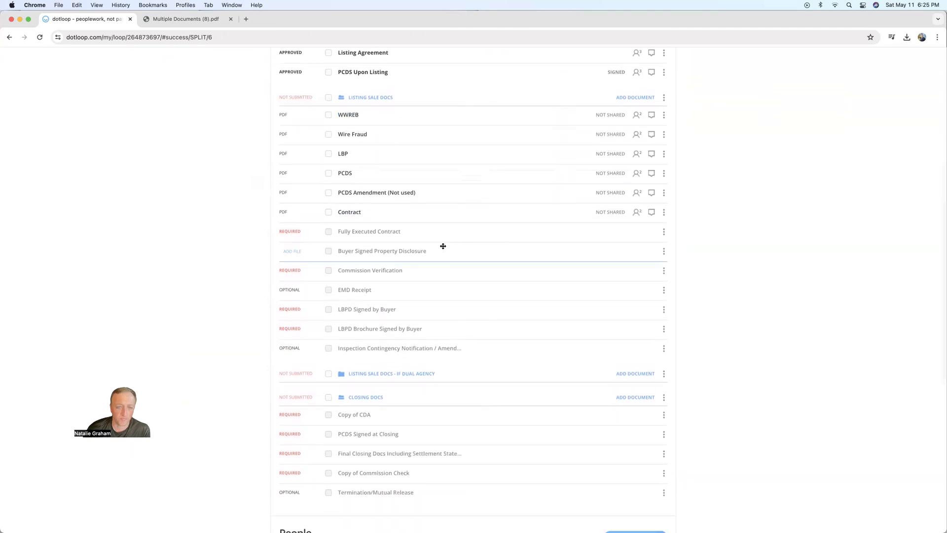
scroll(442, 245, down, 1)
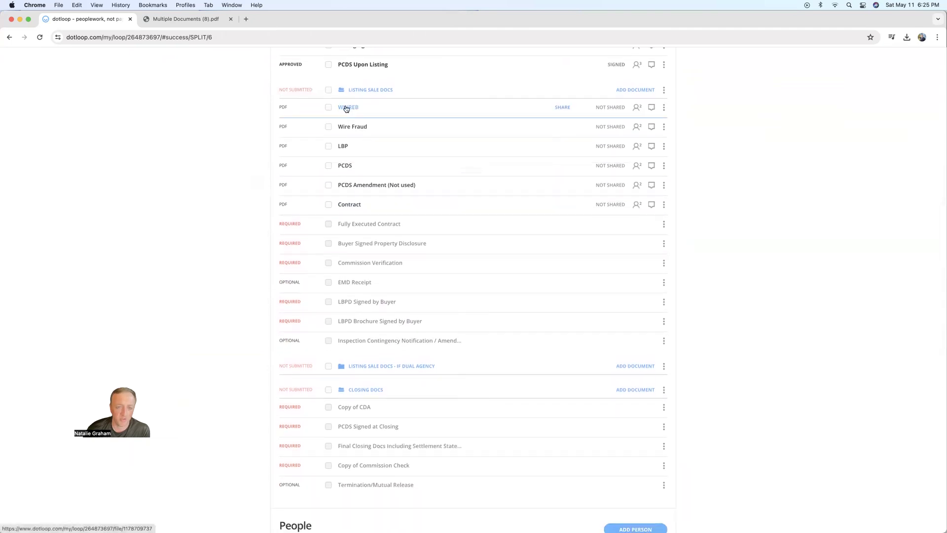
scroll(414, 184, down, 1)
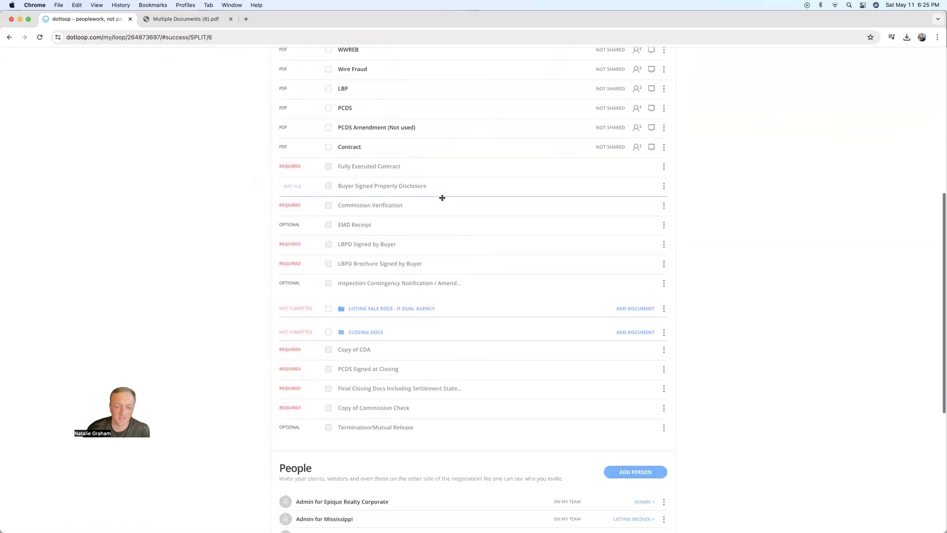
scroll(466, 207, down, 4)
scroll(465, 208, up, 10)
scroll(462, 208, down, 5)
scroll(460, 208, down, 3)
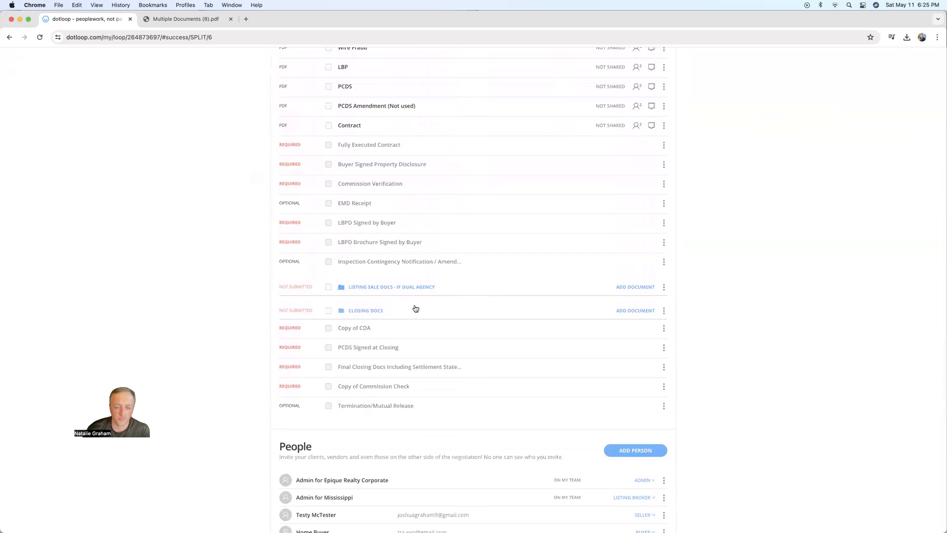
Step: Collapse the Closing Docs folder and add a new folder named Miscellaneous
click(379, 310)
scroll(617, 146, up, 8)
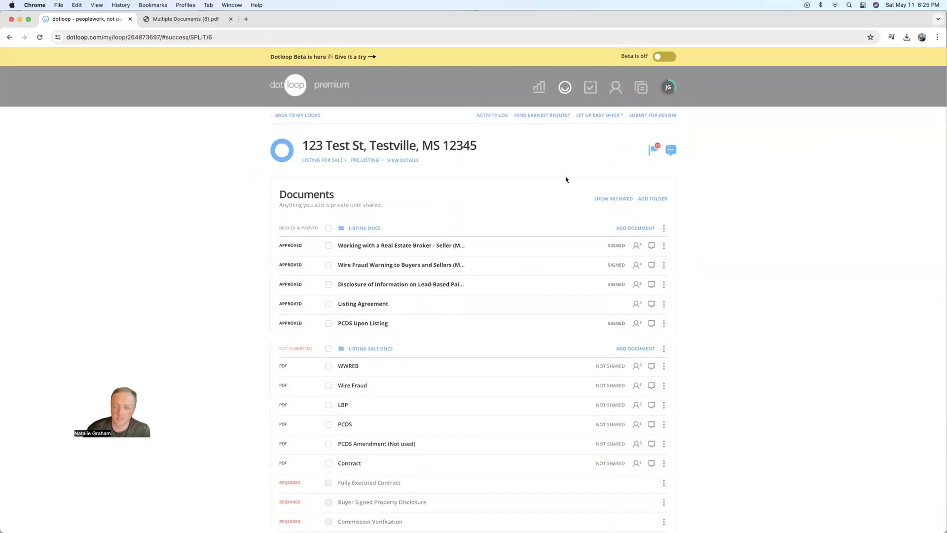
click(652, 198)
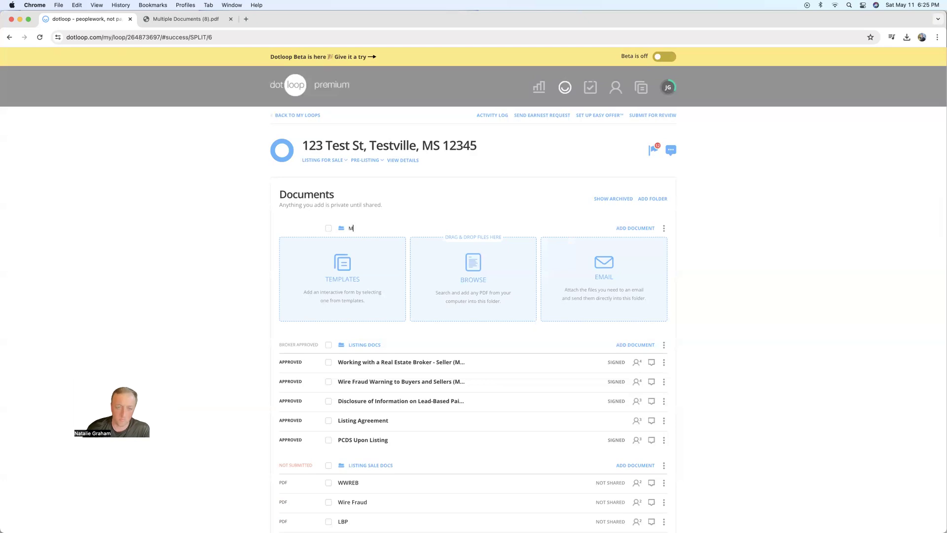
key(Return)
Step: Move the Miscellaneous folder between the Listing Docs and Listing Sale Docs folders
scroll(566, 291, down, 5)
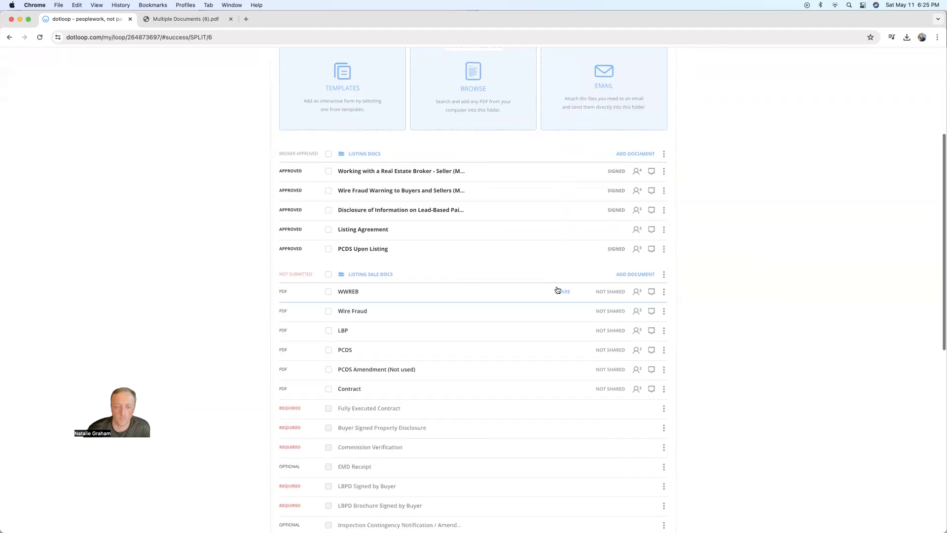
scroll(493, 197, up, 1)
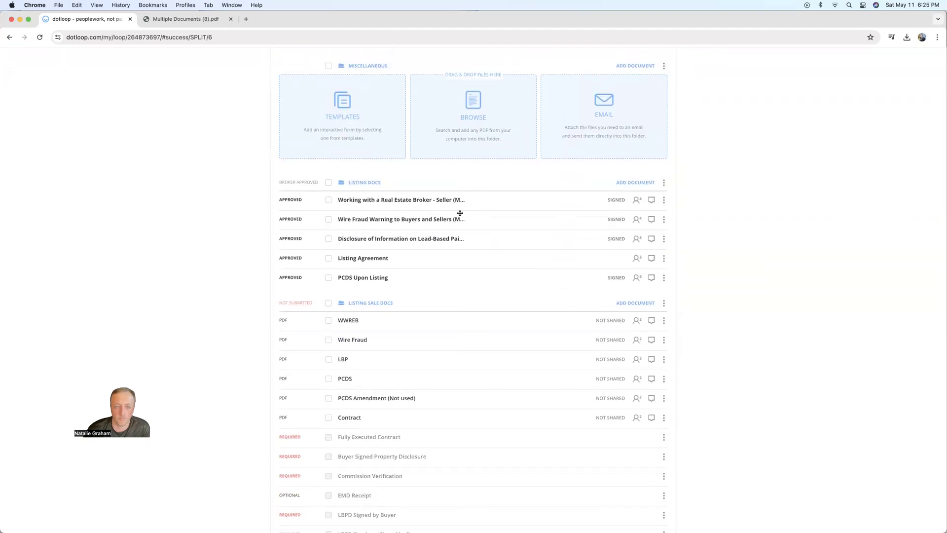
drag(360, 65, 389, 194)
Step: Move the WWREB and Wire Fraud documents from Listing Sale Docs into the Miscellaneous folder
scroll(450, 203, down, 2)
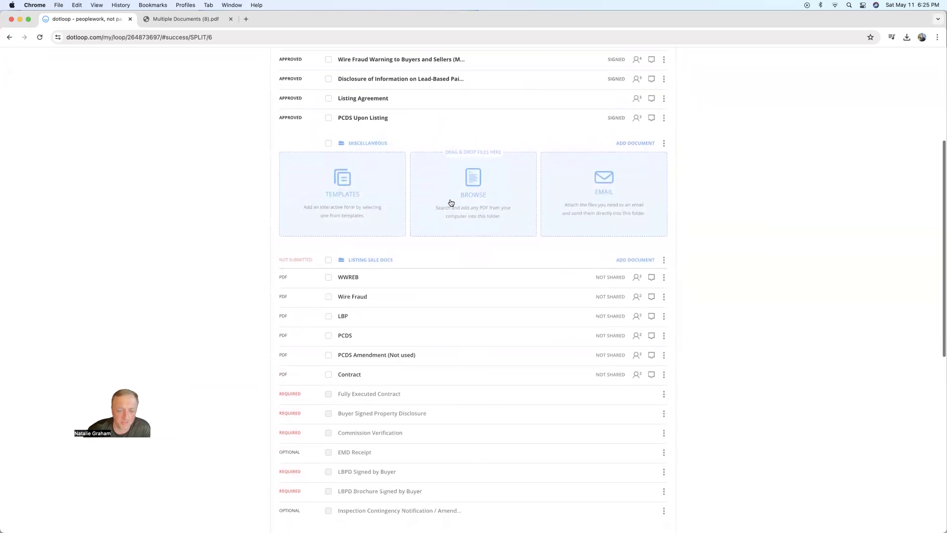
drag(344, 270, 379, 273)
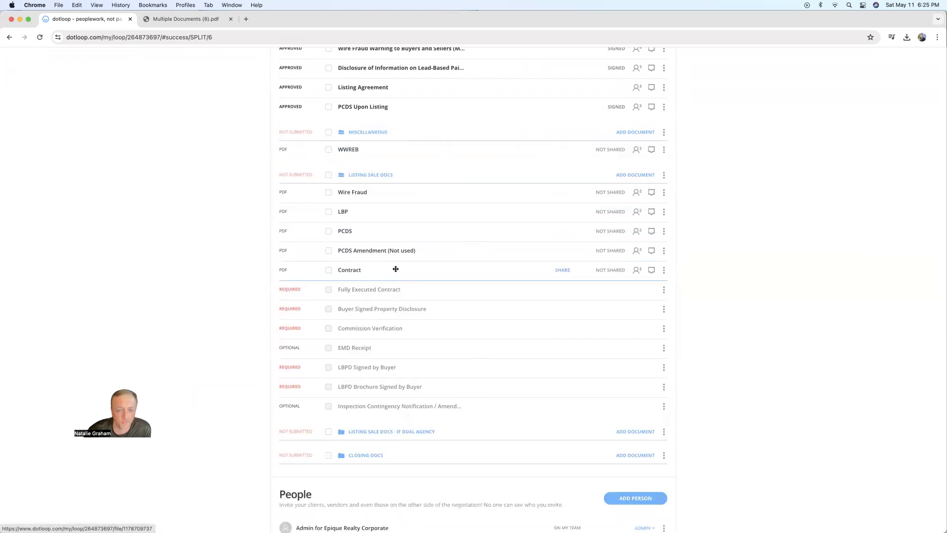
scroll(395, 269, up, 1)
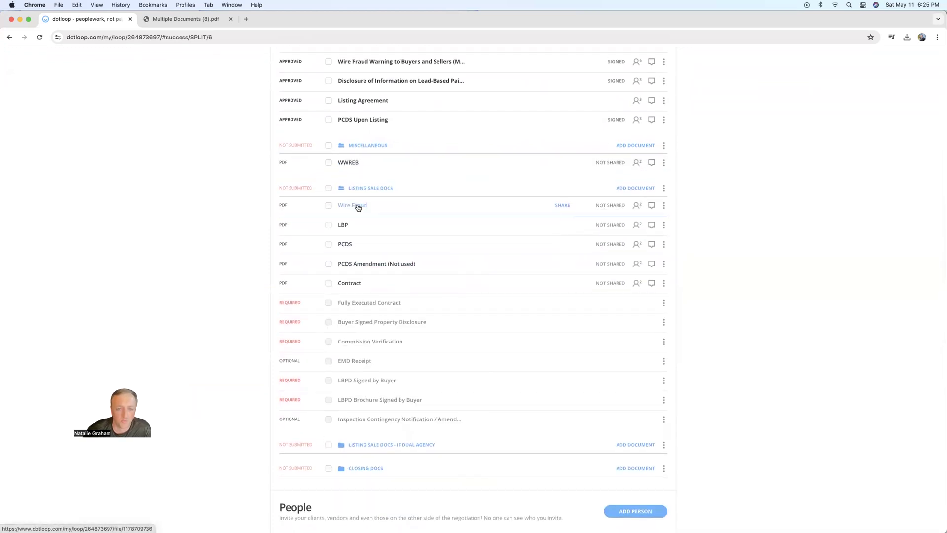
drag(359, 206, 361, 186)
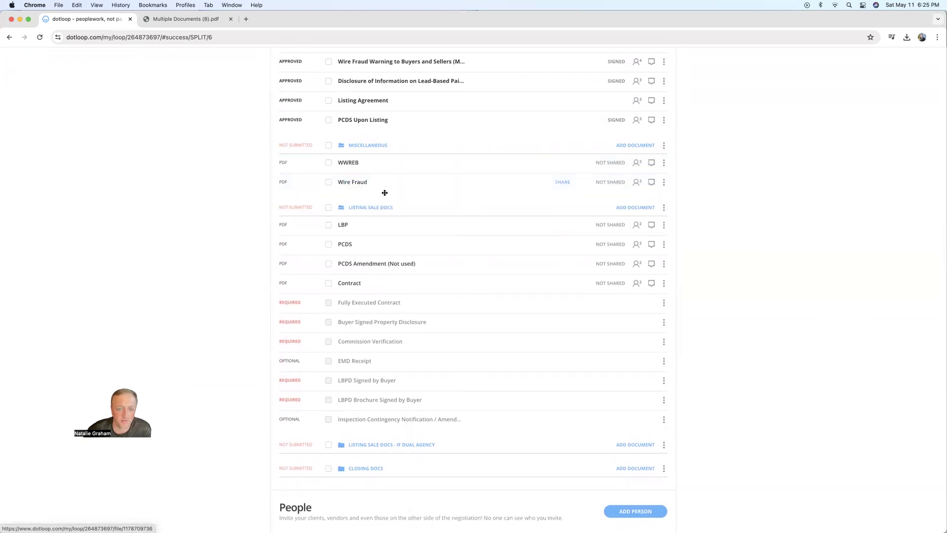
Step: File LBP into the LBPD Signed by Buyer placeholder and Contract into the Fully Executed Contract placeholder
scroll(456, 290, down, 1)
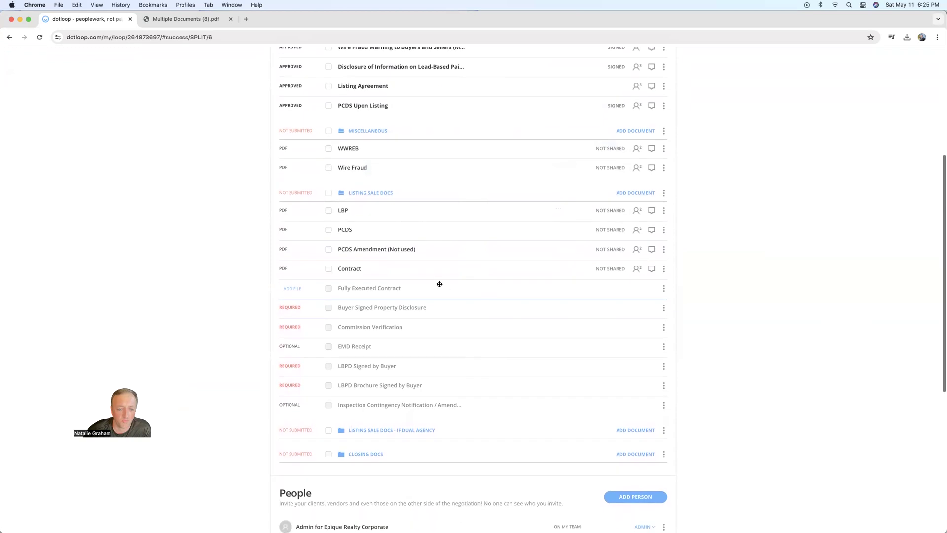
drag(347, 211, 393, 362)
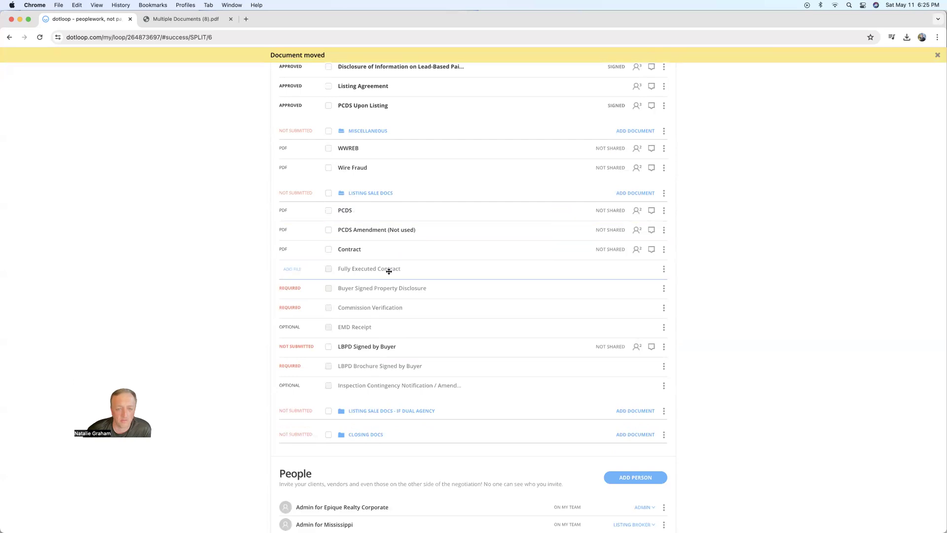
drag(350, 250, 359, 266)
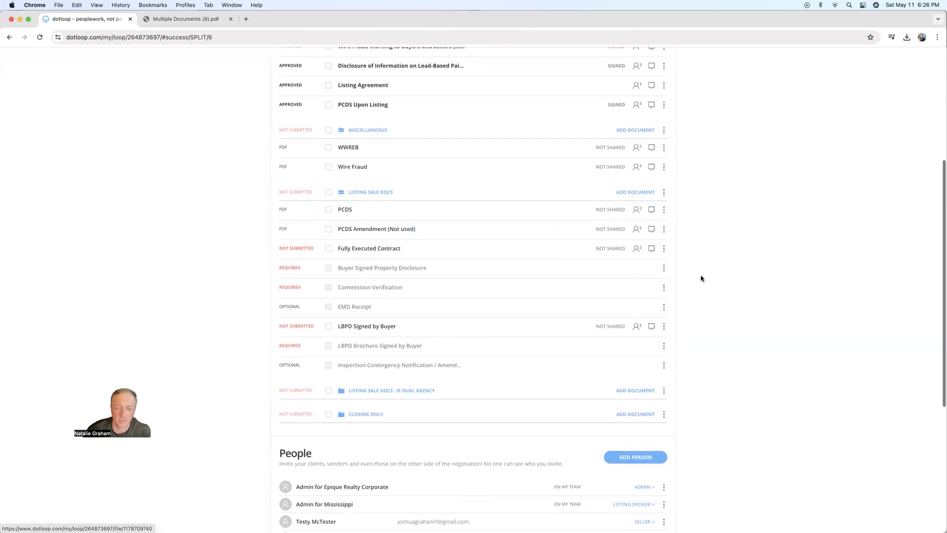
Step: Archive PCDS Amendment (Not used) and file PCDS into the Buyer Signed Property Disclosure placeholder
click(664, 230)
click(649, 298)
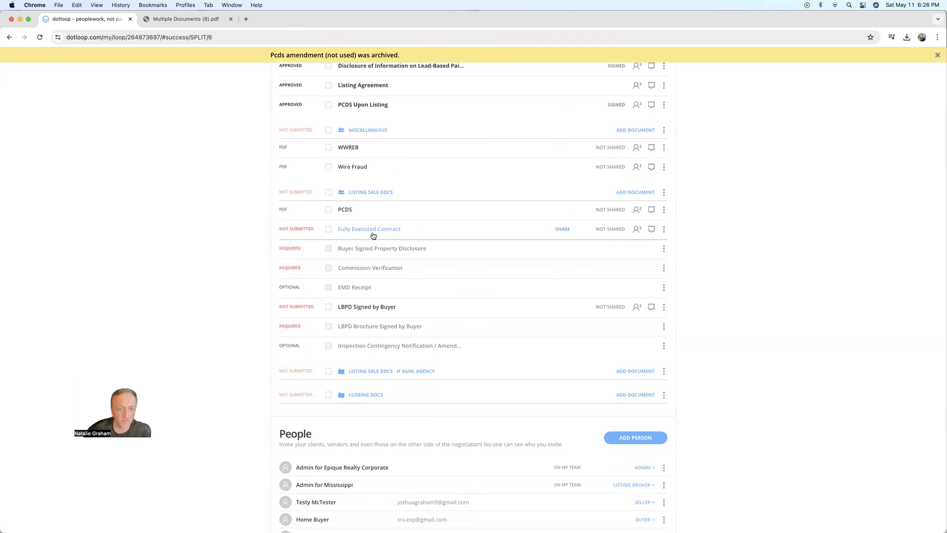
drag(347, 211, 372, 243)
Step: Review the filed documents in each folder and check the contents of the Fully Executed Contract
scroll(450, 277, down, 1)
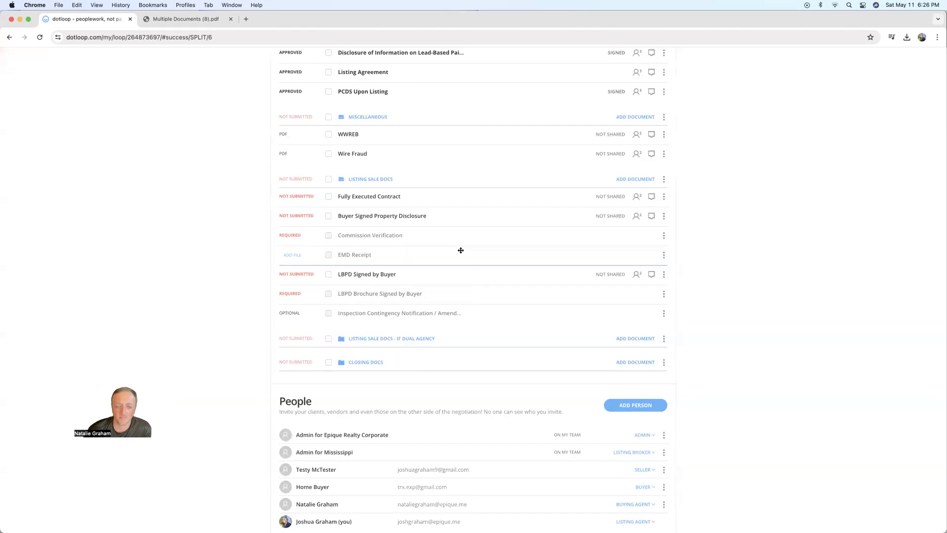
scroll(462, 249, up, 1)
scroll(463, 247, up, 3)
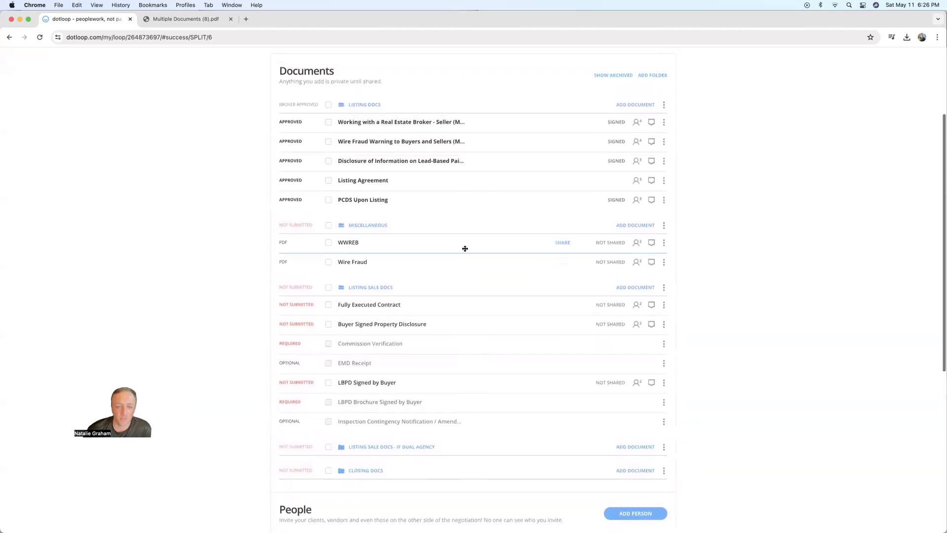
scroll(457, 247, down, 3)
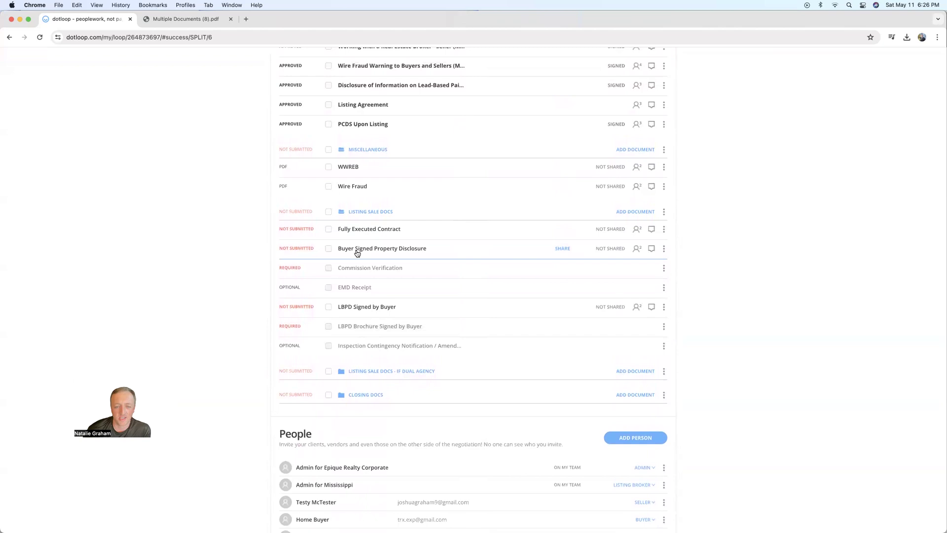
scroll(441, 203, up, 2)
scroll(442, 203, up, 3)
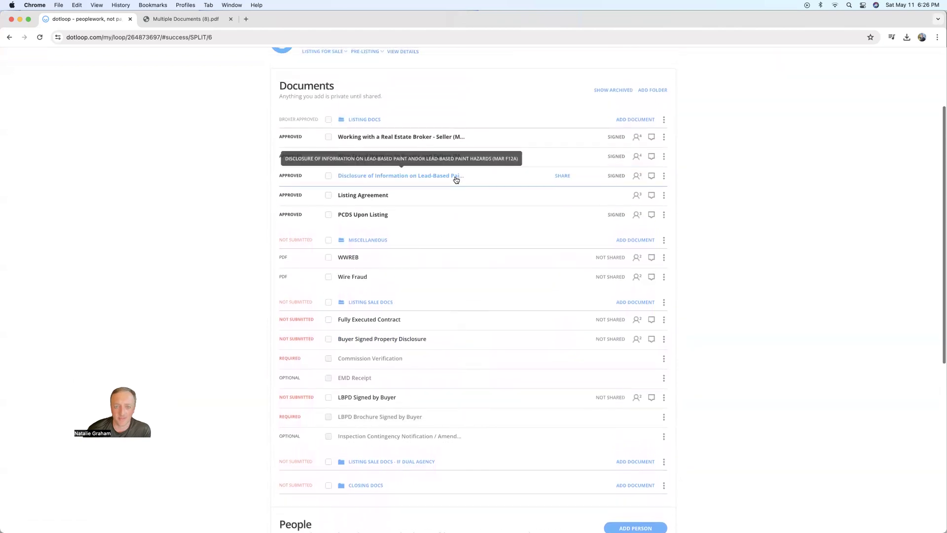
scroll(394, 327, down, 1)
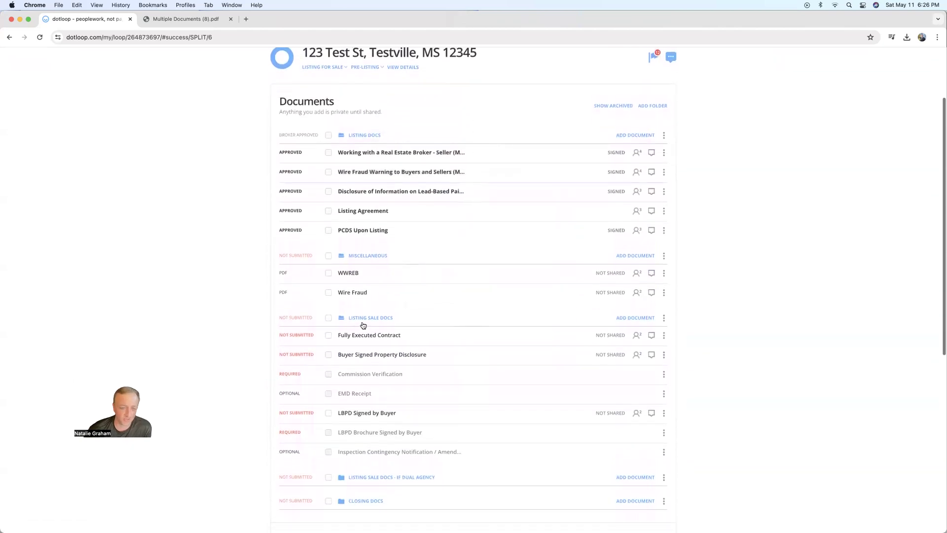
click(375, 336)
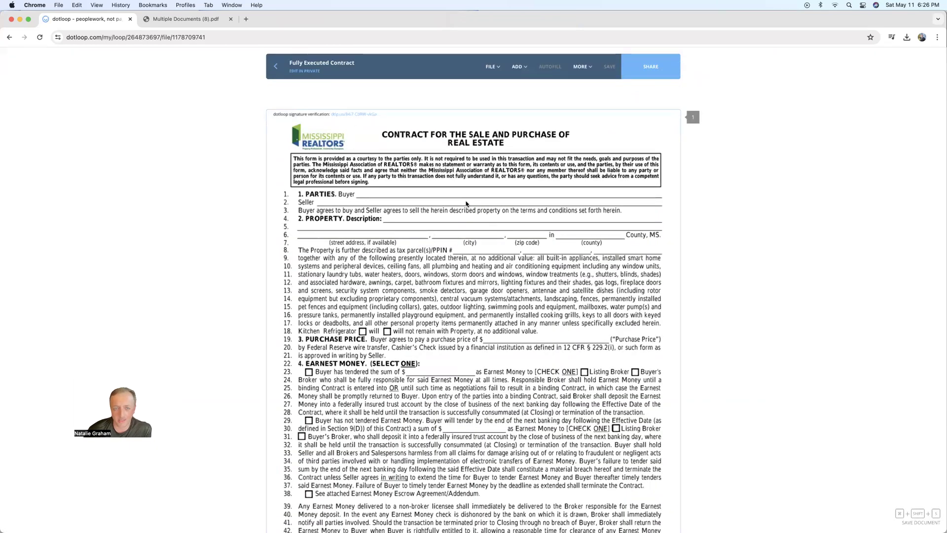
key(super+bracketleft)
Step: Upload Multiple Documents (8).pdf from Downloads to the Listing Sale Docs folder and open the uploaded document
scroll(421, 228, down, 5)
scroll(623, 171, up, 1)
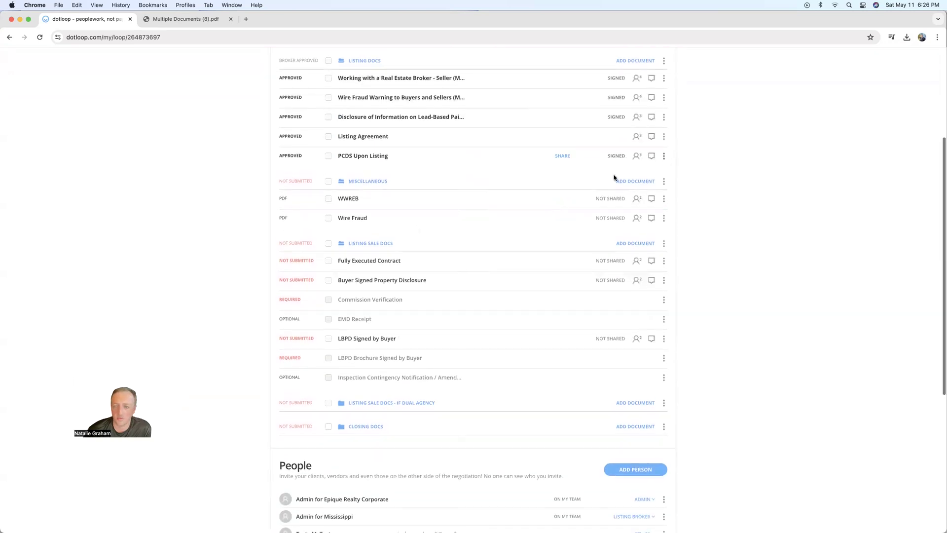
click(633, 244)
click(484, 295)
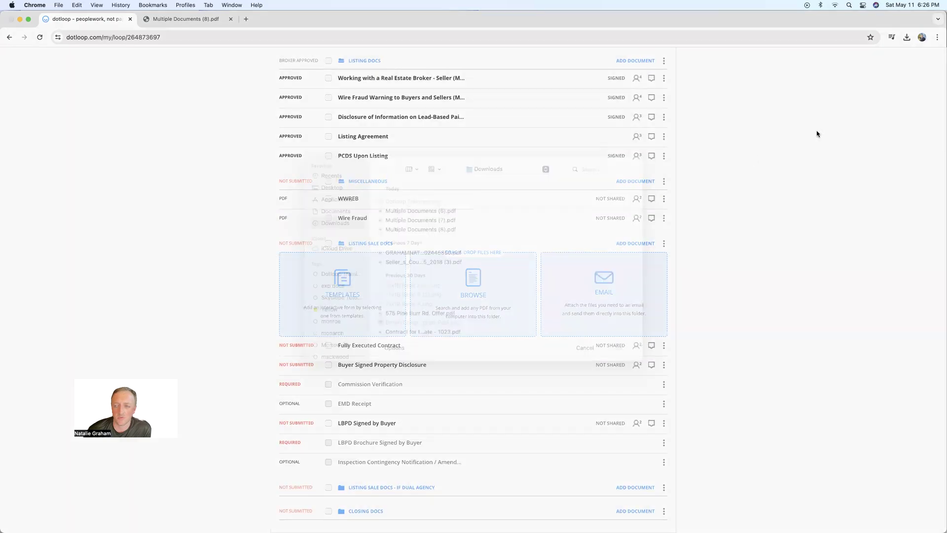
click(420, 243)
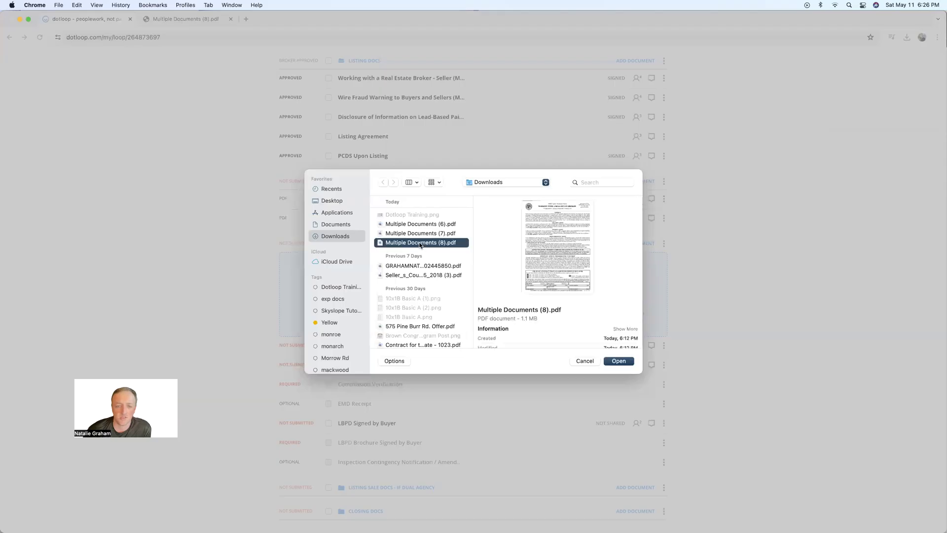
click(619, 362)
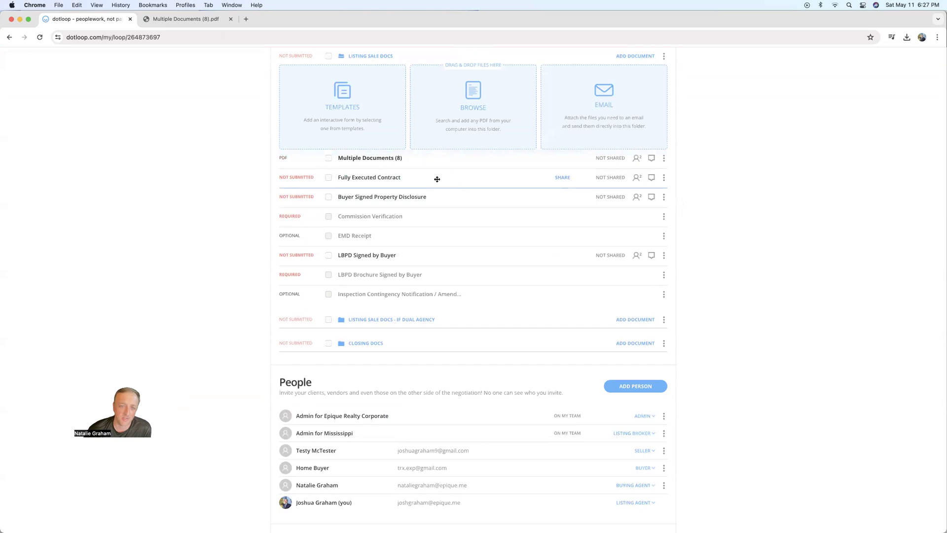
click(372, 159)
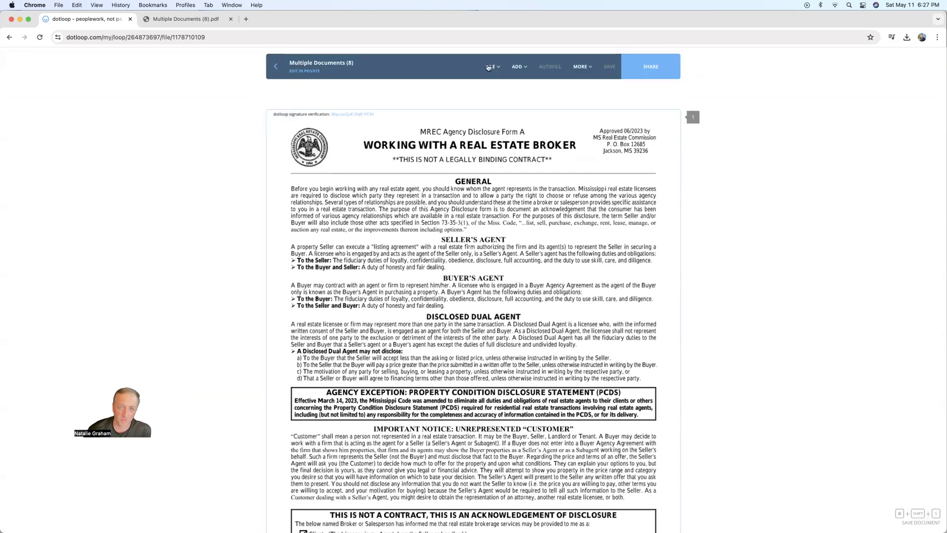
Step: Open the print settings for Multiple Documents (8) and set the destination to Save as PDF
click(482, 73)
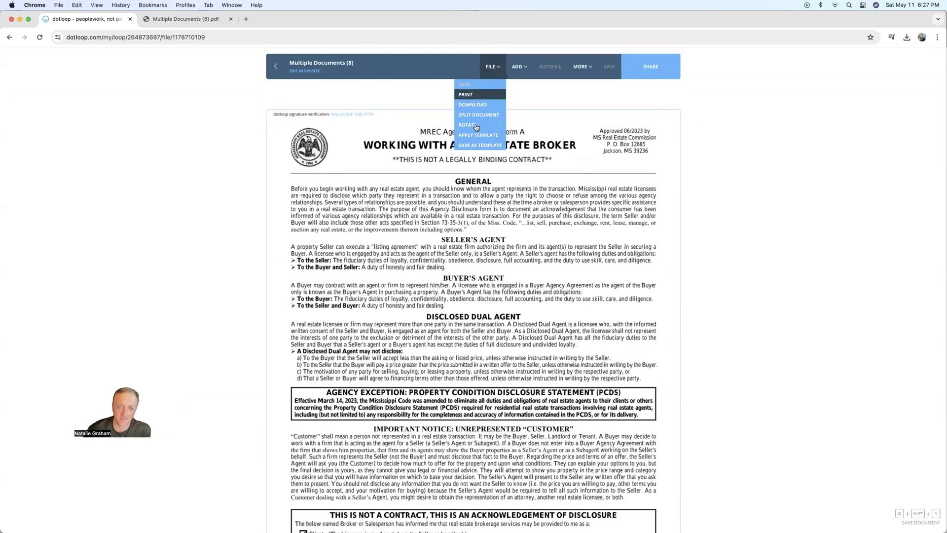
click(469, 96)
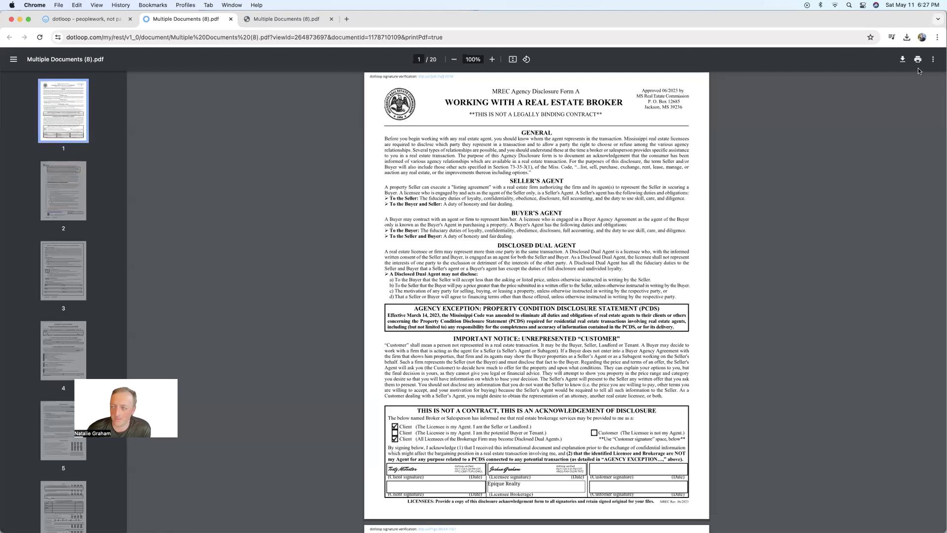
click(918, 60)
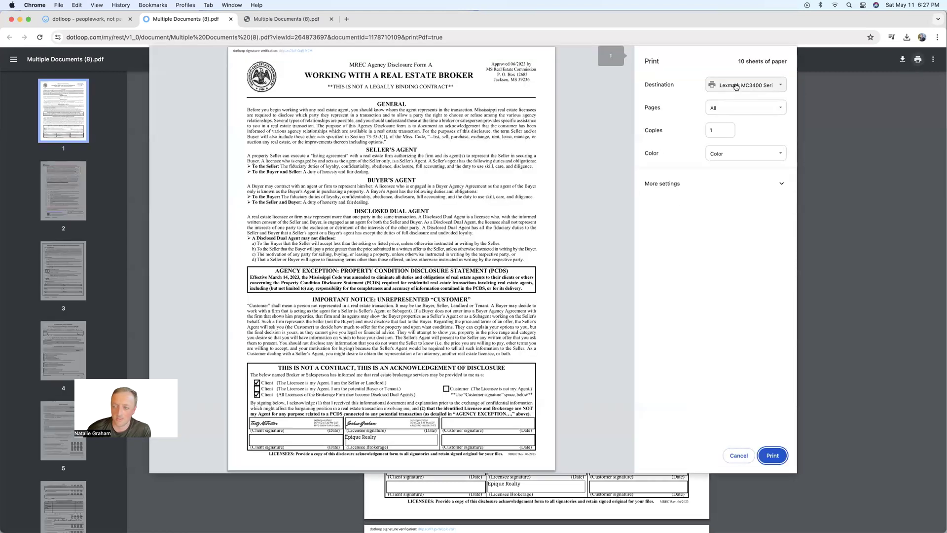
click(735, 86)
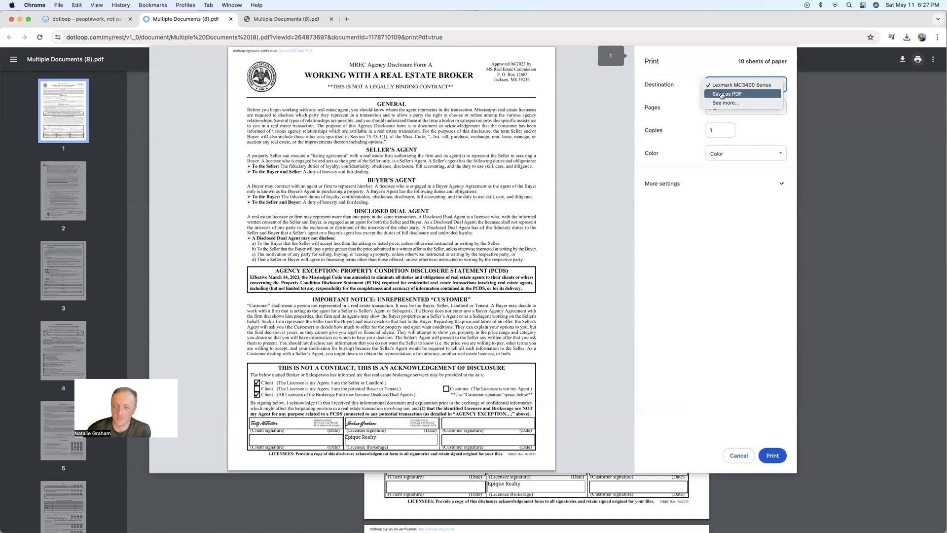
click(722, 94)
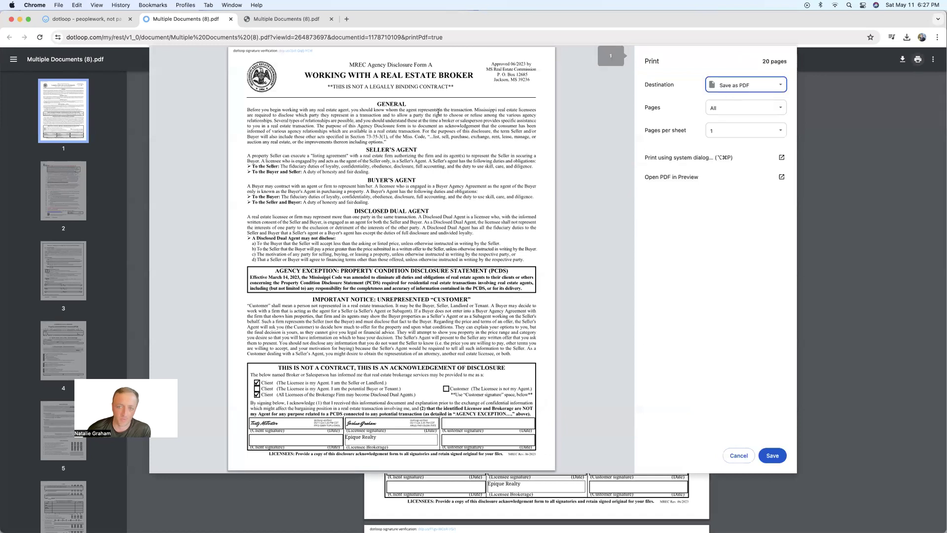
scroll(379, 240, down, 1)
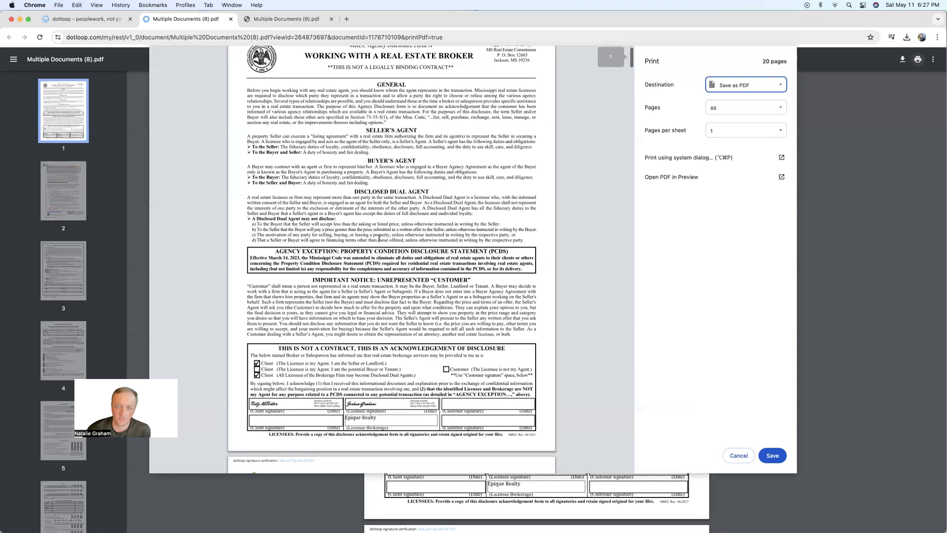
scroll(378, 237, up, 1)
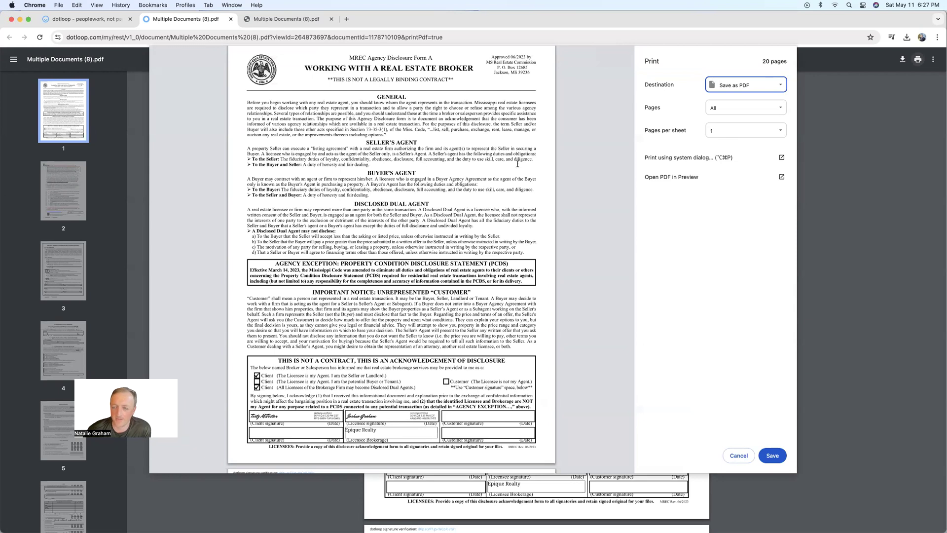
Step: Limit the output to custom page 1 and save it in Downloads as WWREB
click(740, 107)
click(730, 136)
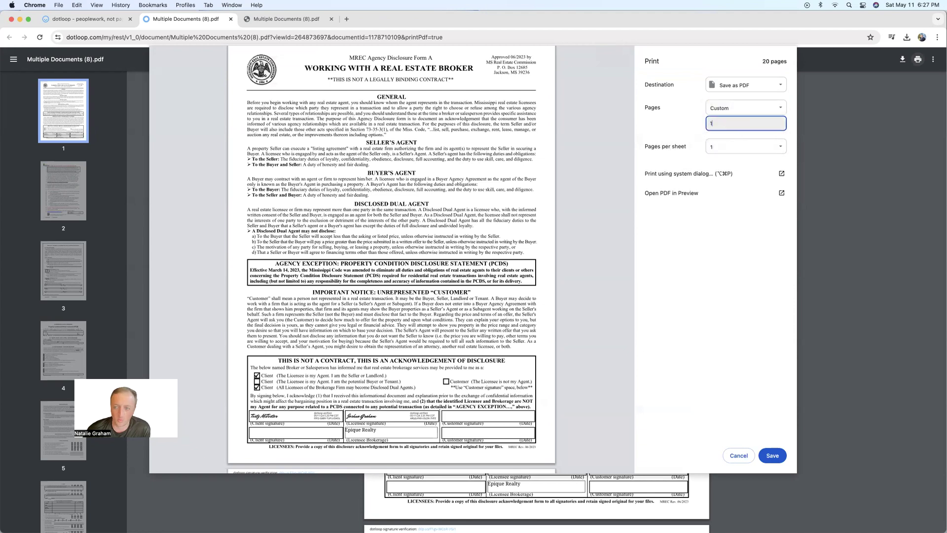
text(1)
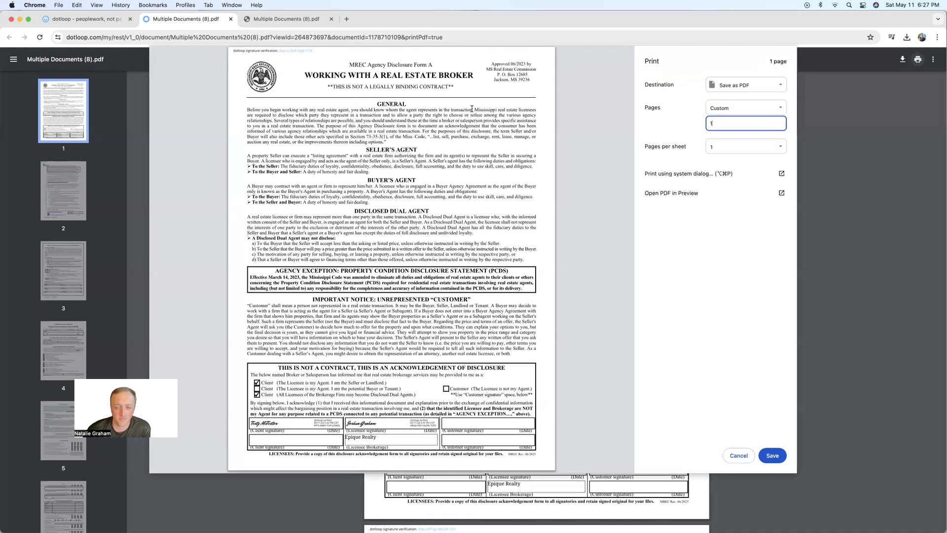
click(764, 452)
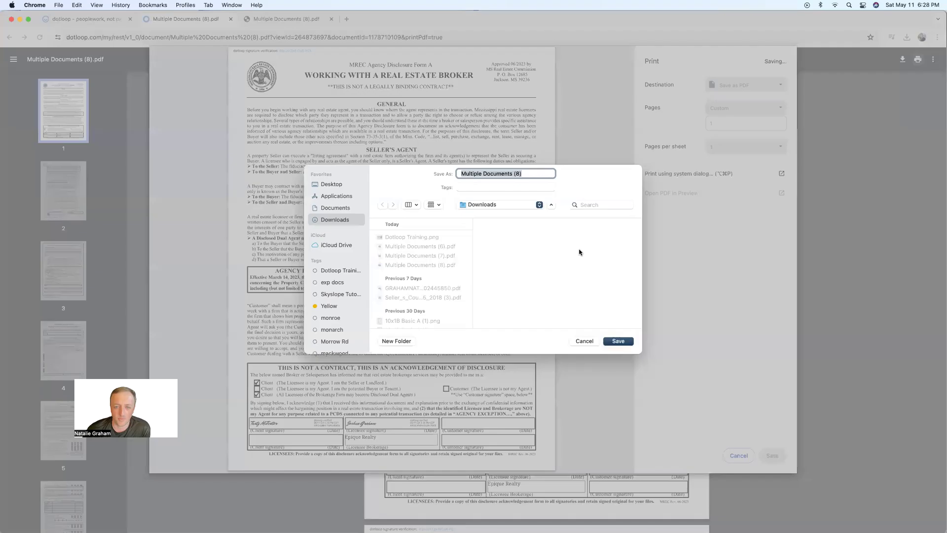
text(WWREB)
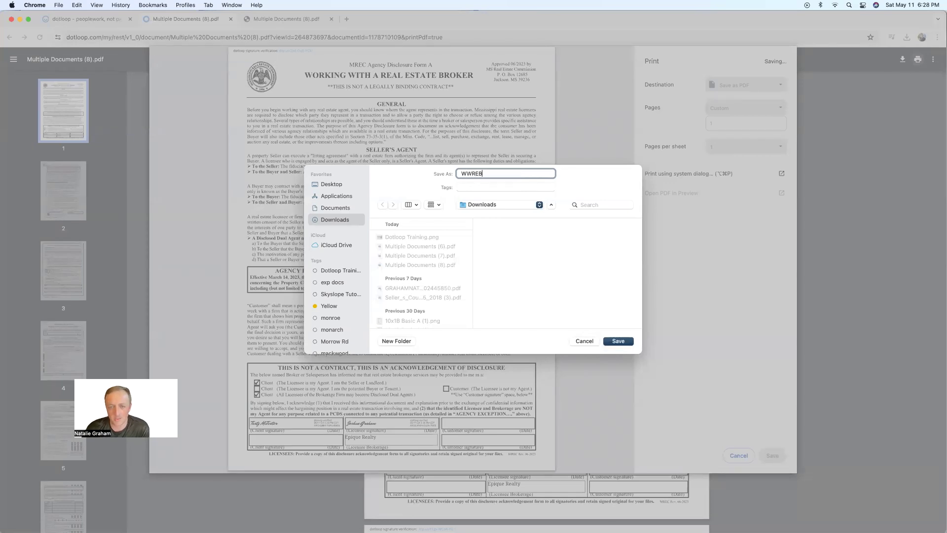
key(Return)
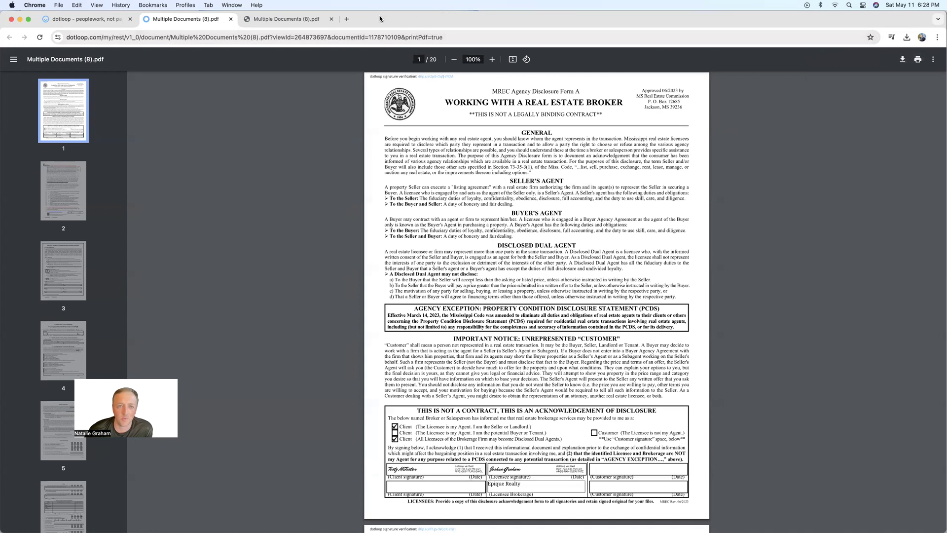
Step: Close the extra Multiple Documents (8).pdf page and return from the open dotloop document to the loop's document list
drag(515, 19, 514, 44)
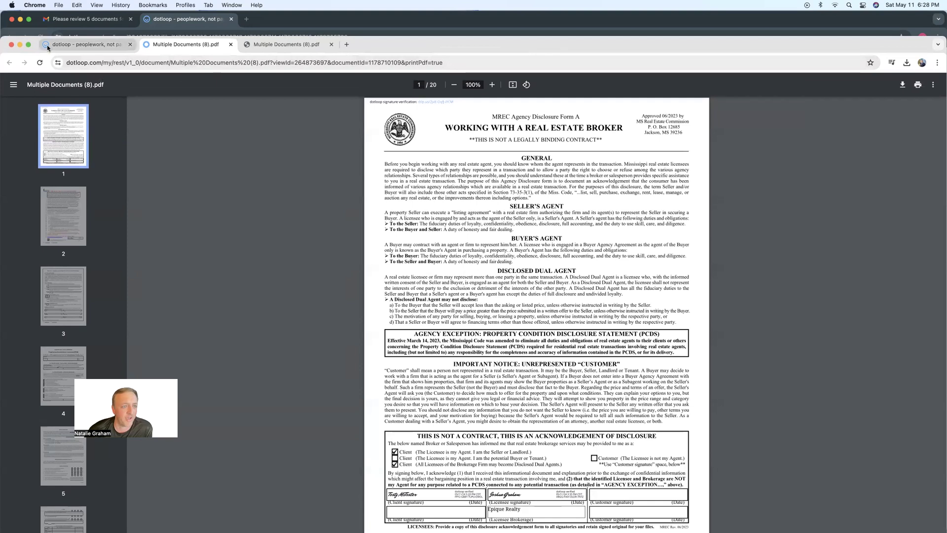
click(331, 45)
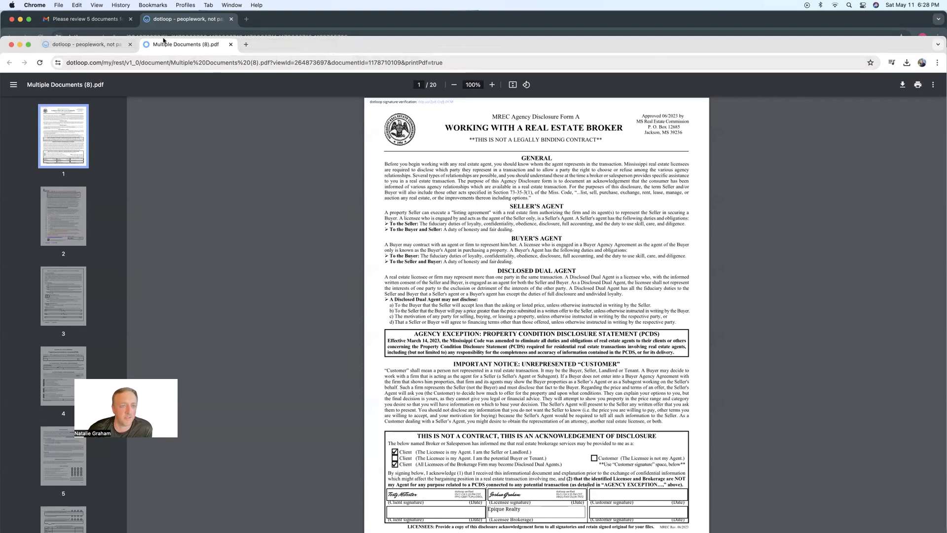
key(super+1)
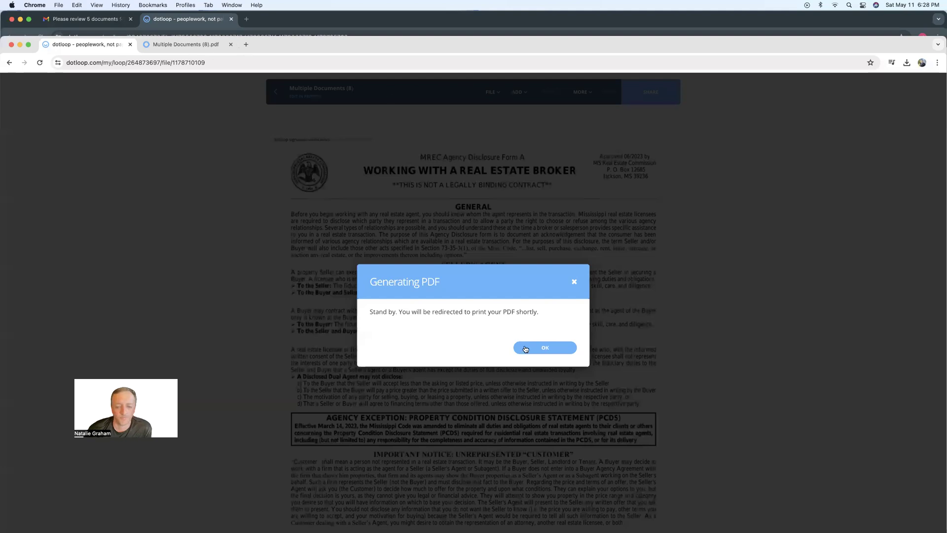
click(525, 349)
click(275, 91)
Step: Upload WWREB.pdf from Downloads to the Listing Sale Docs folder
scroll(437, 281, down, 6)
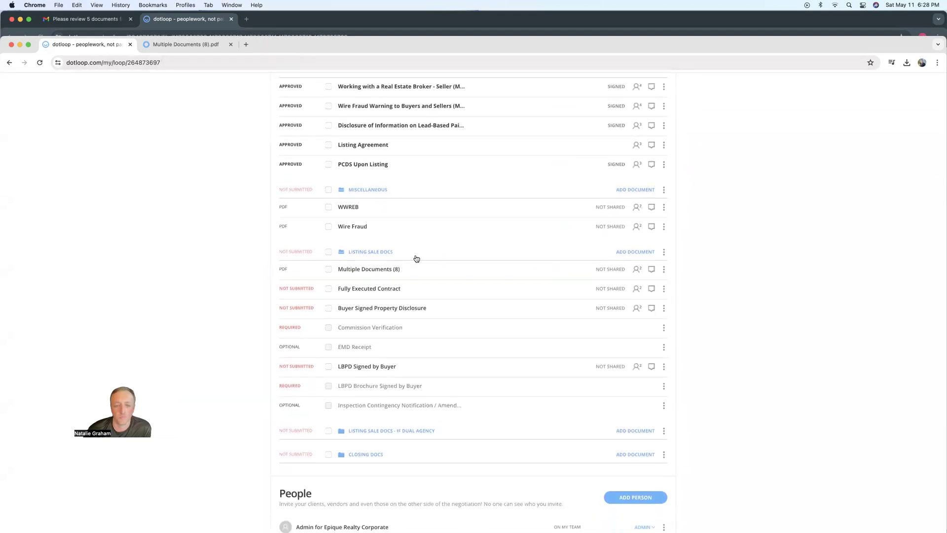
click(636, 252)
click(474, 297)
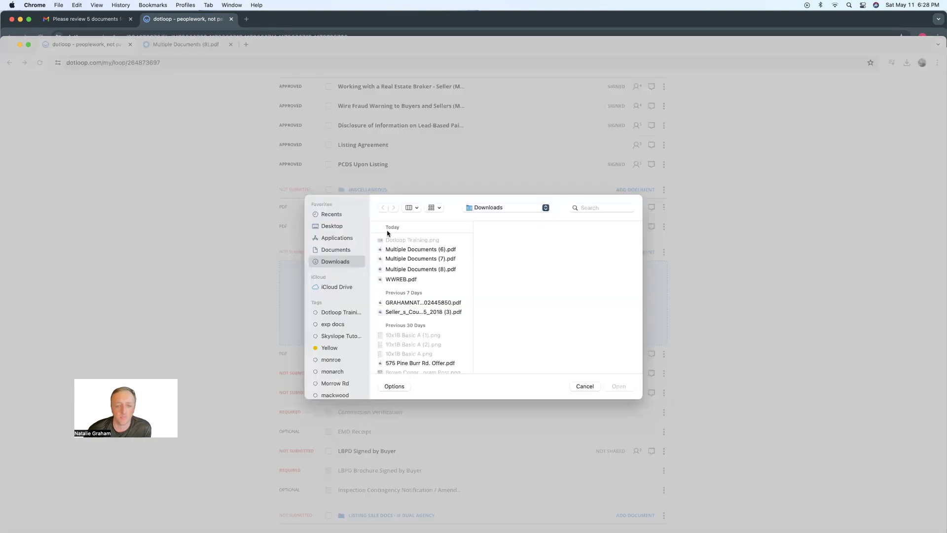
click(408, 280)
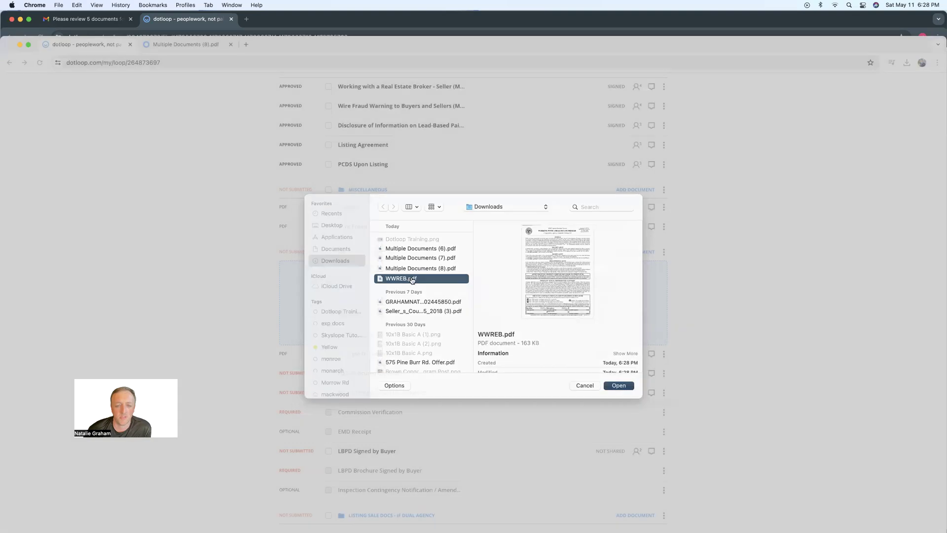
double_click(408, 280)
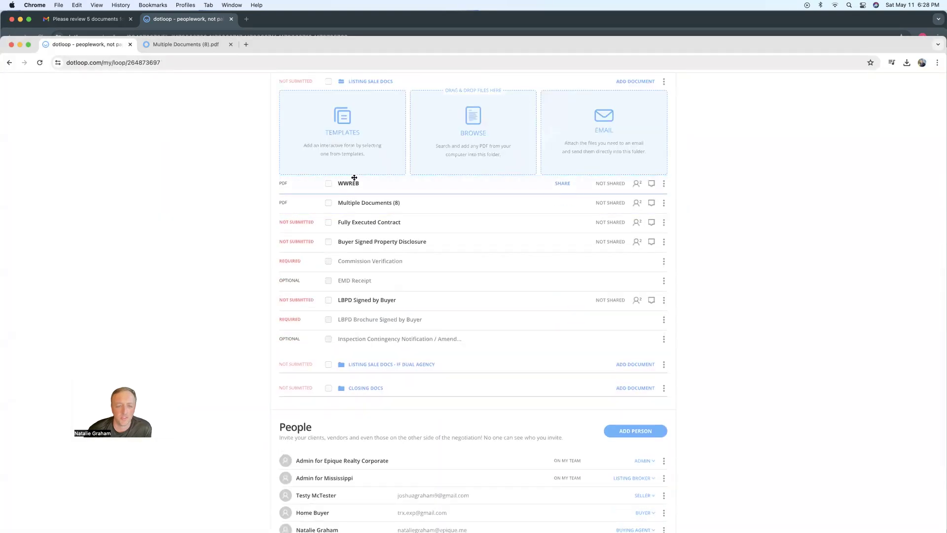
Step: Move the uploaded WWREB document from Listing Sale Docs to the top of the Miscellaneous folder
drag(353, 196, 384, 181)
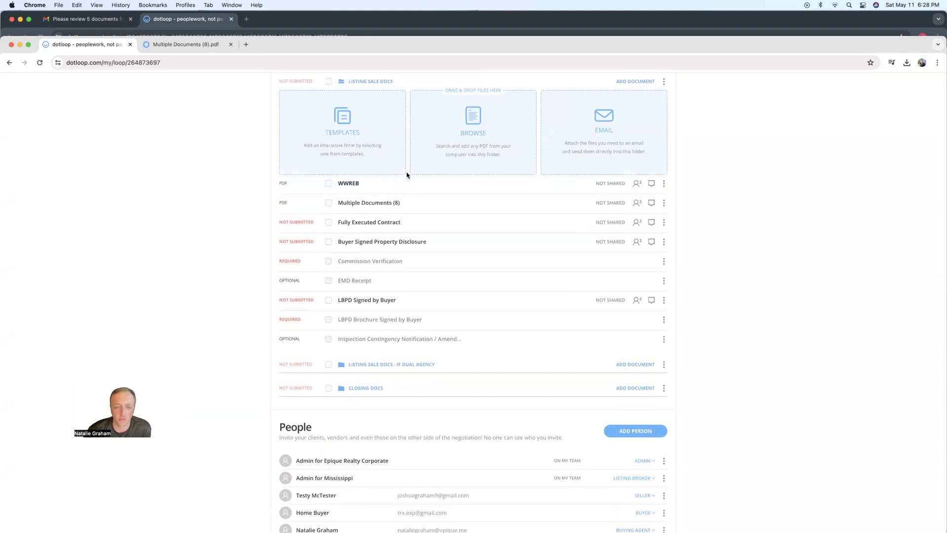
scroll(406, 175, up, 2)
drag(379, 266, 409, 120)
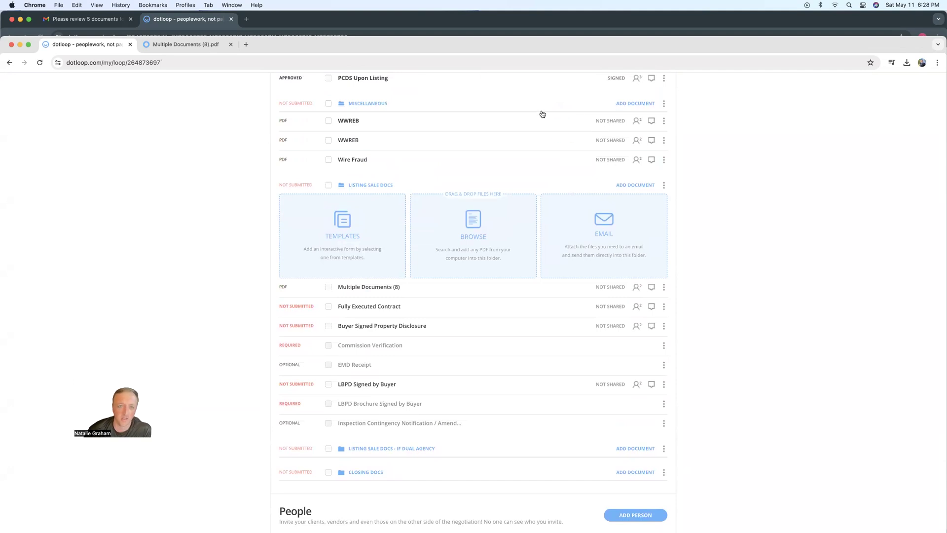
scroll(537, 111, down, 1)
scroll(537, 109, up, 1)
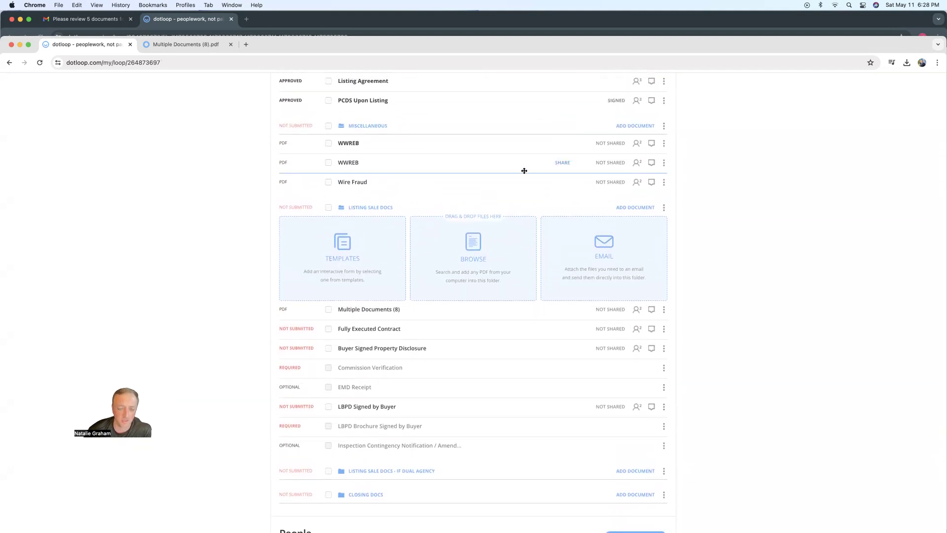
scroll(469, 217, down, 1)
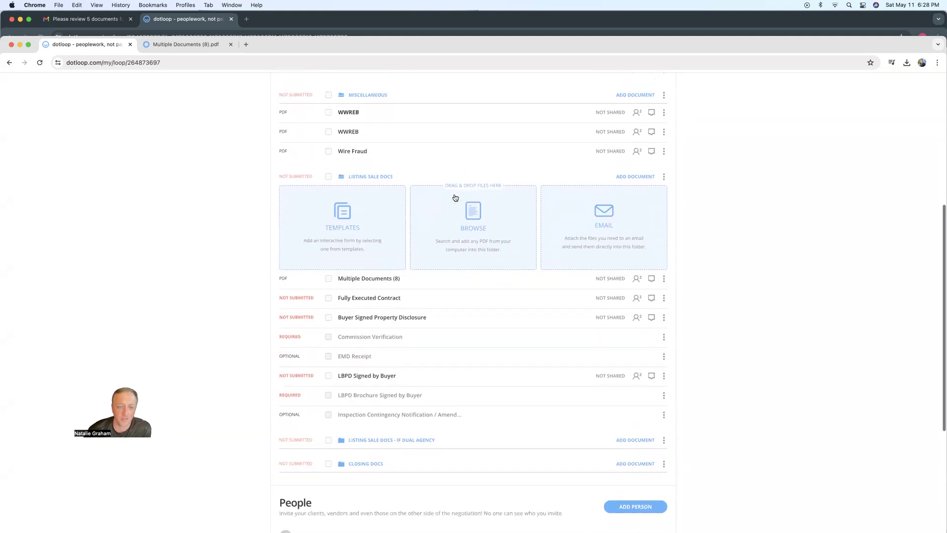
scroll(478, 175, down, 3)
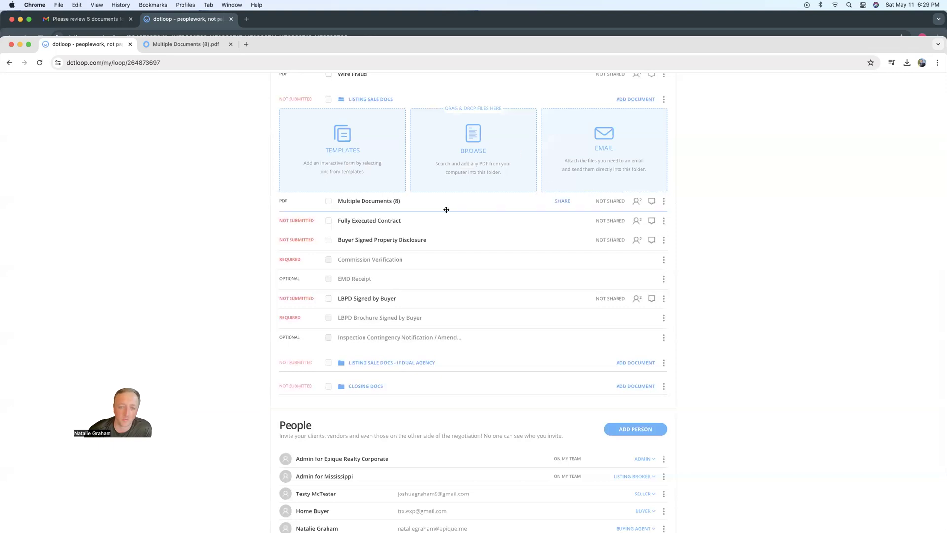
scroll(429, 172, down, 1)
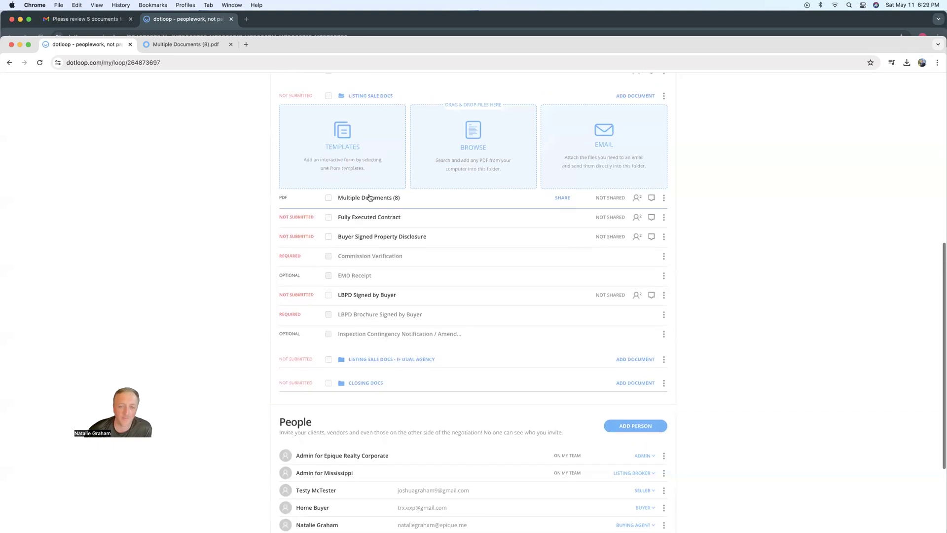